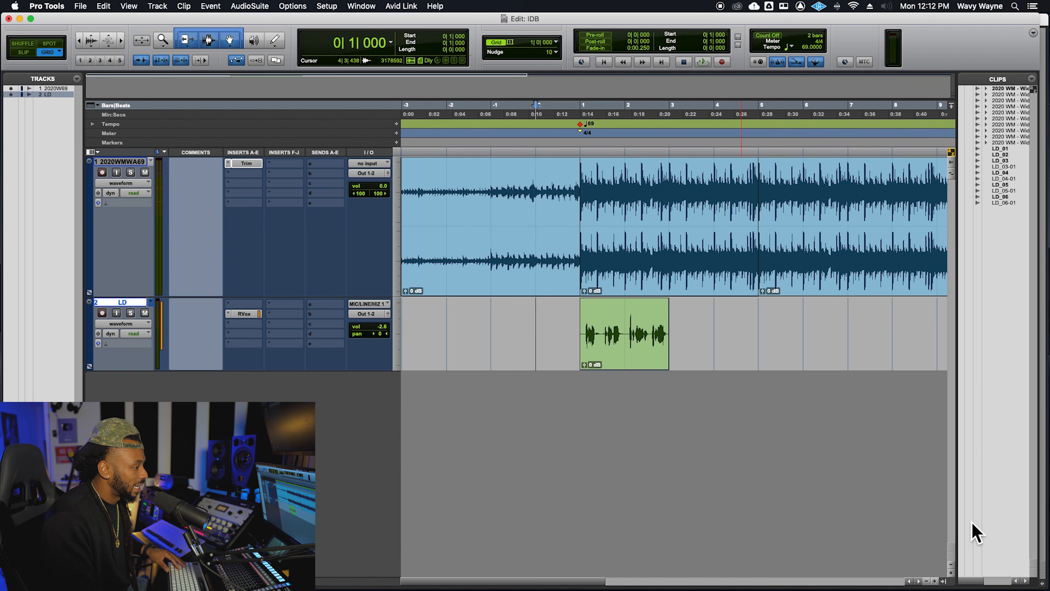
Step: Play the beat with the LD vocal clip from bar 0, and place the cursor at the start of bar 1
{"action": "left_click", "coordinate": [944, 582]}
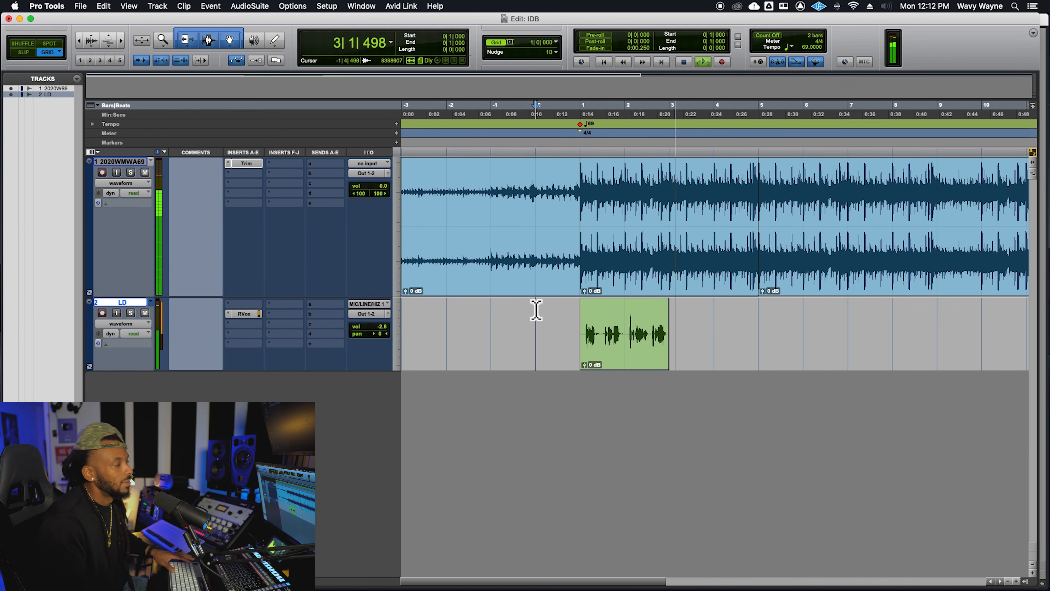
{"action": "key", "text": "space"}
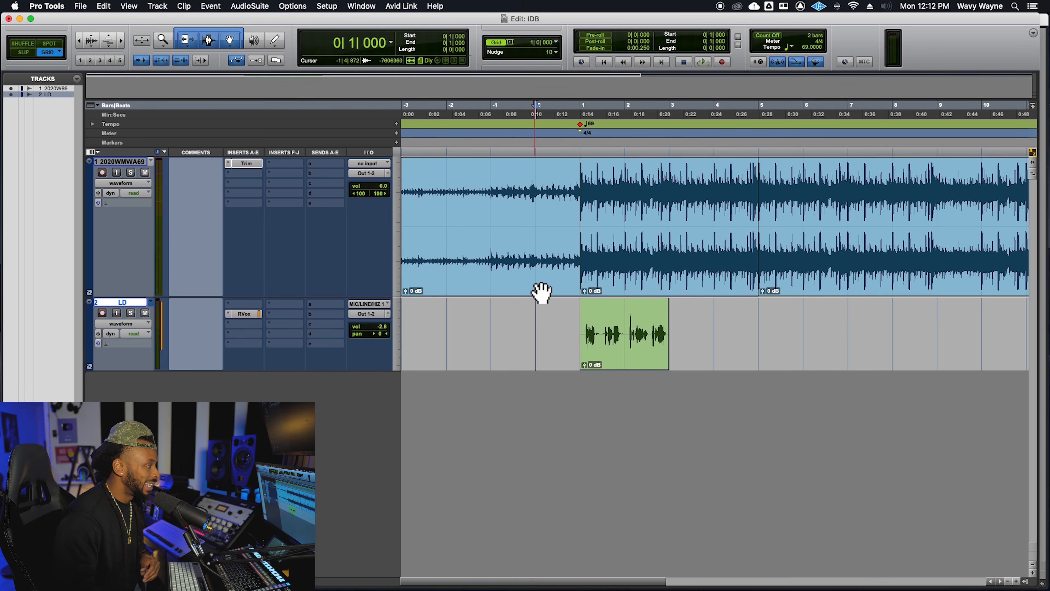
{"action": "left_click", "coordinate": [579, 318]}
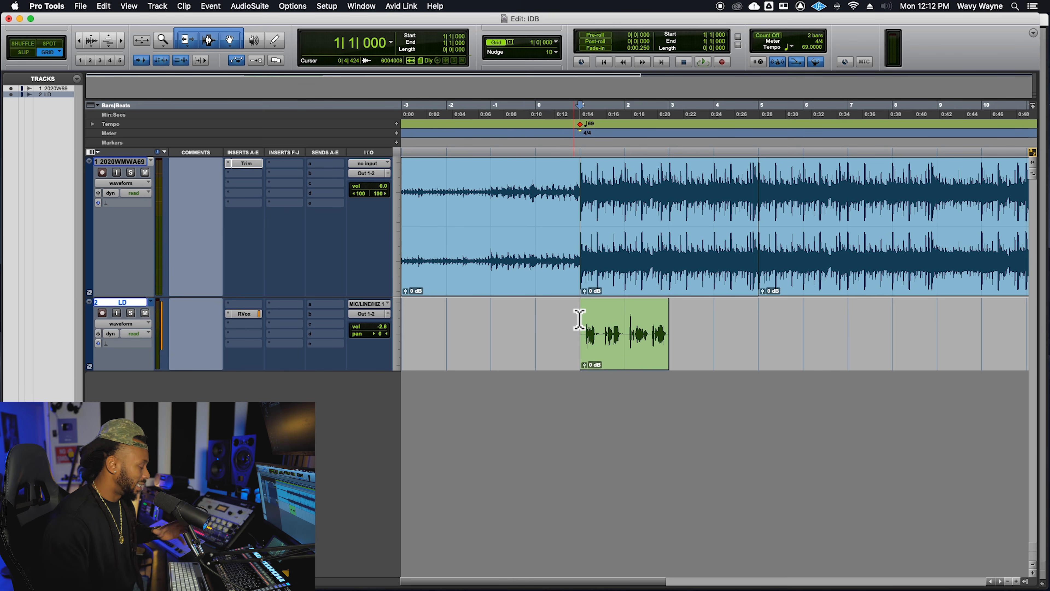
{"action": "key", "text": "r"}
{"action": "key", "text": "t"}
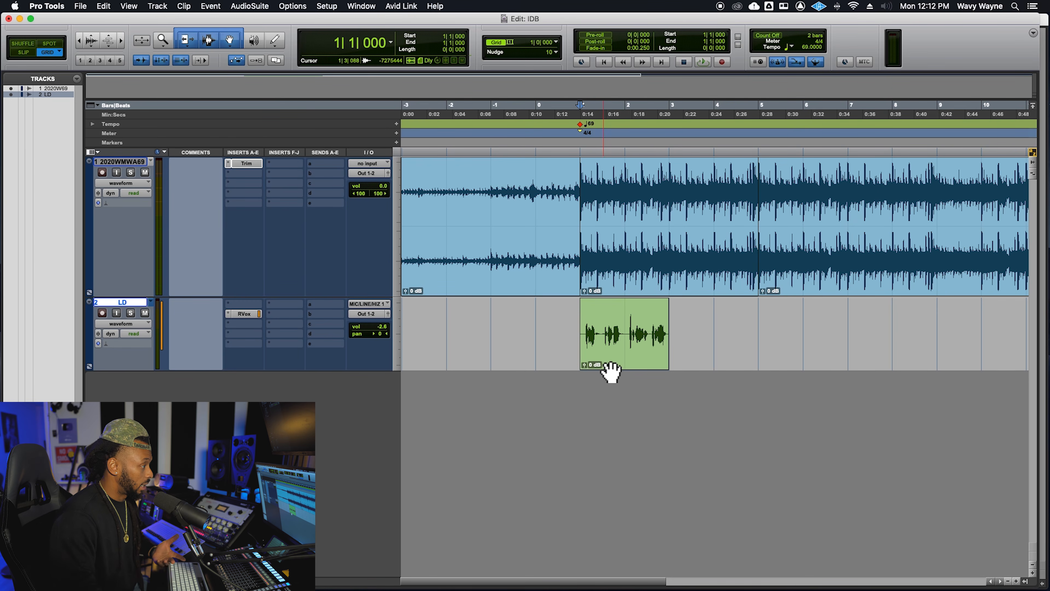
Step: Select the two-bar vocal clip on the LD track and set the grid to 1 bar
{"action": "left_click", "coordinate": [607, 368]}
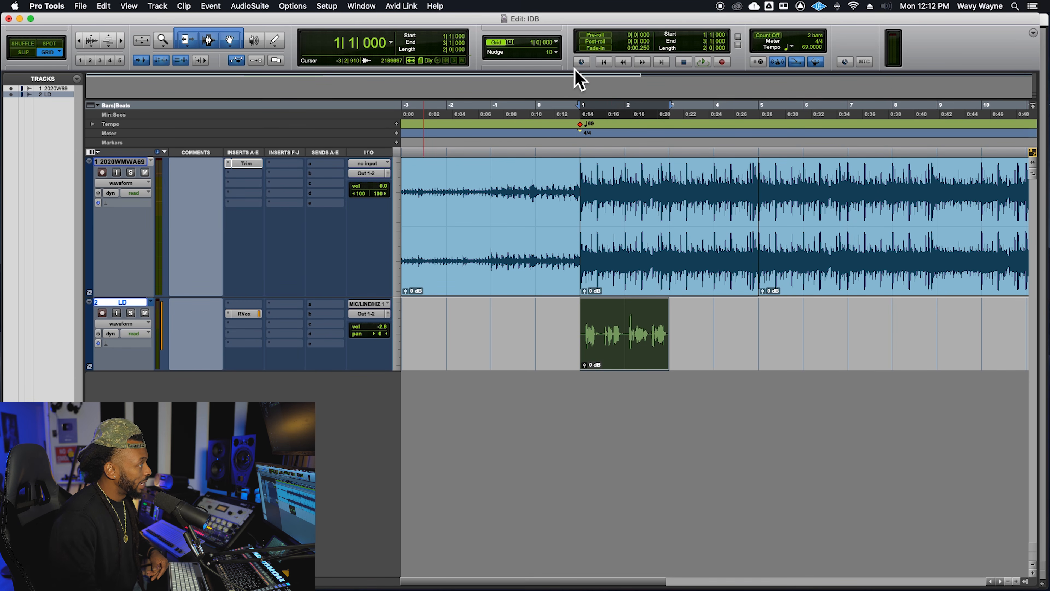
{"action": "left_click", "coordinate": [521, 41]}
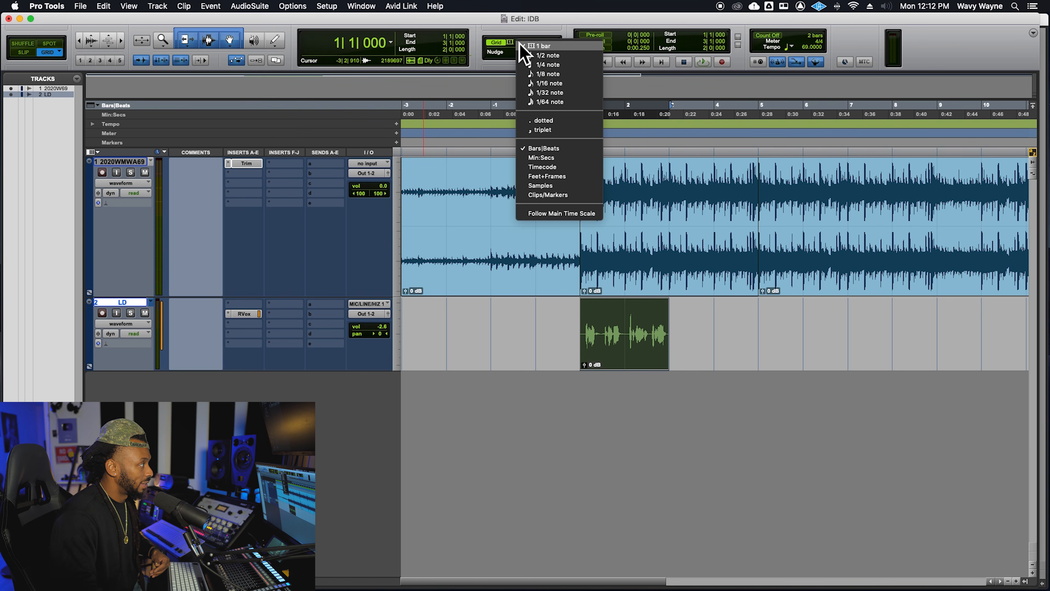
{"action": "left_click", "coordinate": [552, 48]}
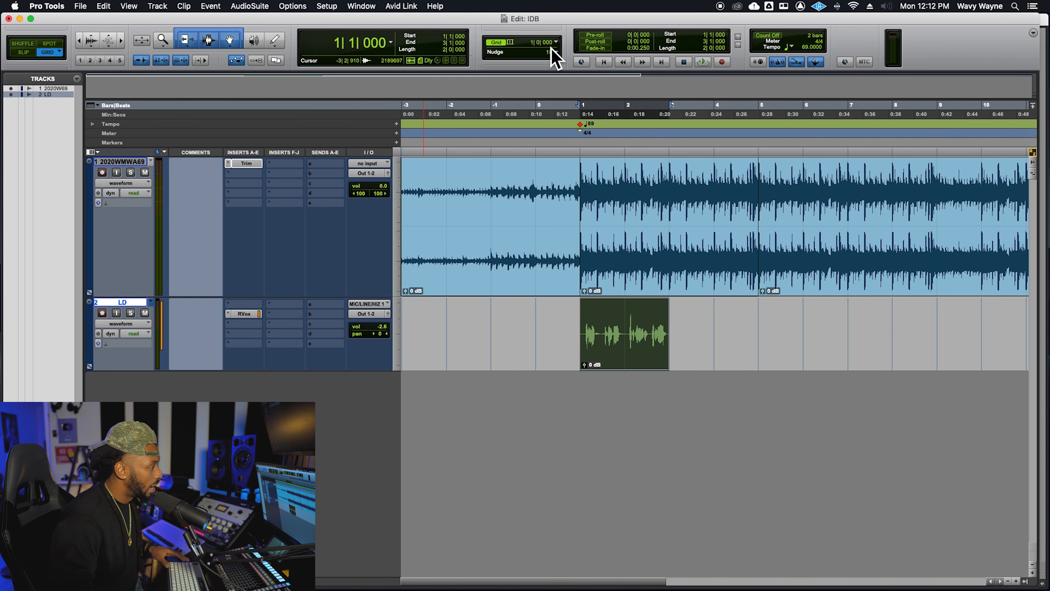
{"action": "left_click_drag", "start_coordinate": [581, 336], "coordinate": [670, 341]}
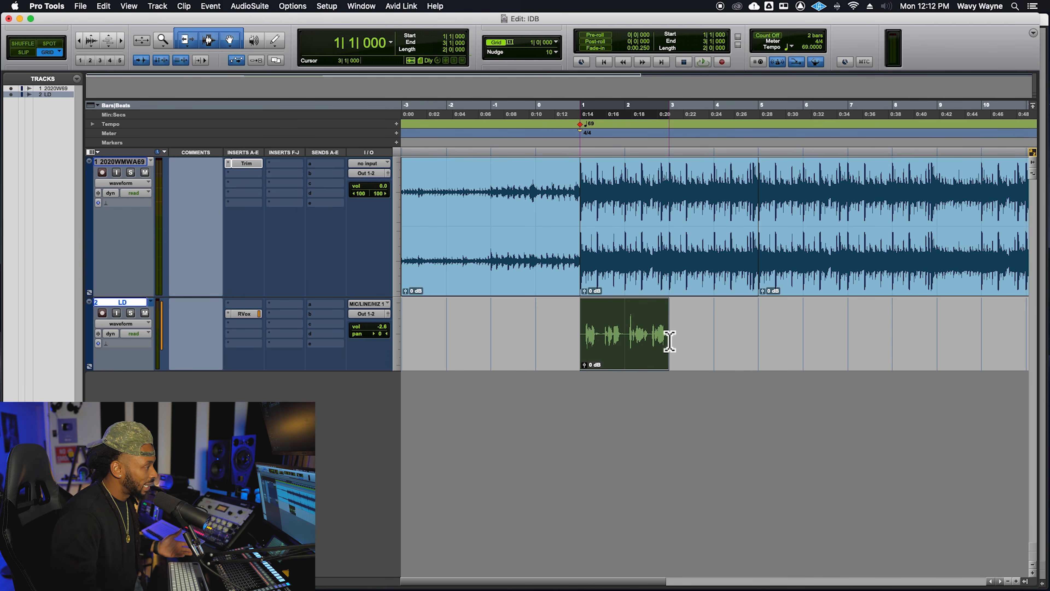
{"action": "key", "text": "super+d"}
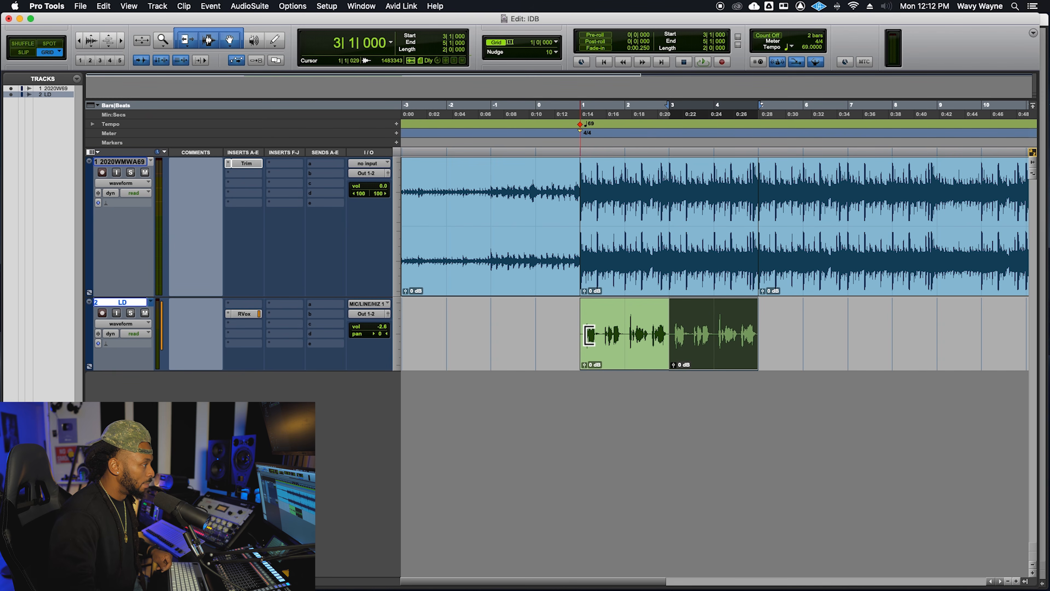
{"action": "key", "text": "super+z"}
Step: Duplicate the two-bar vocal clip directly after itself on the LD track and play both clips from bar 1
{"action": "left_click", "coordinate": [615, 360]}
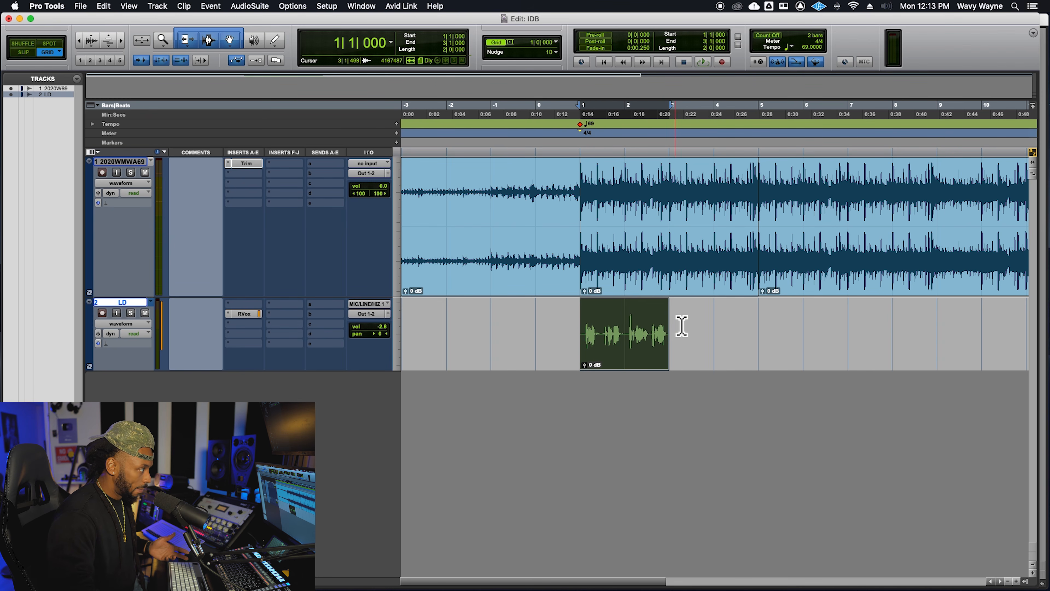
{"action": "key", "text": "super+d"}
{"action": "left_click", "coordinate": [582, 336]}
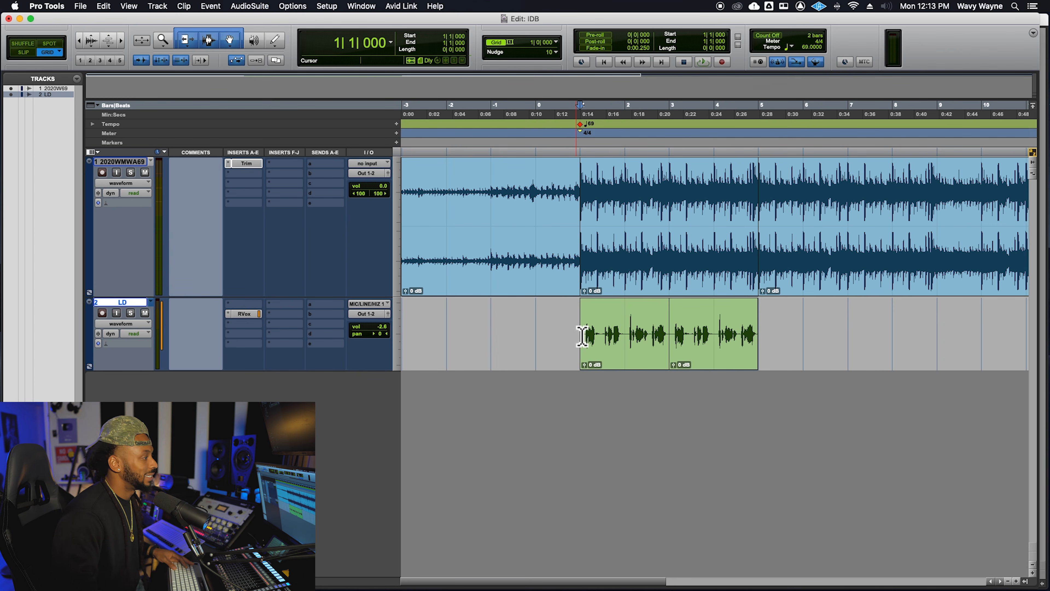
{"action": "key", "text": "space"}
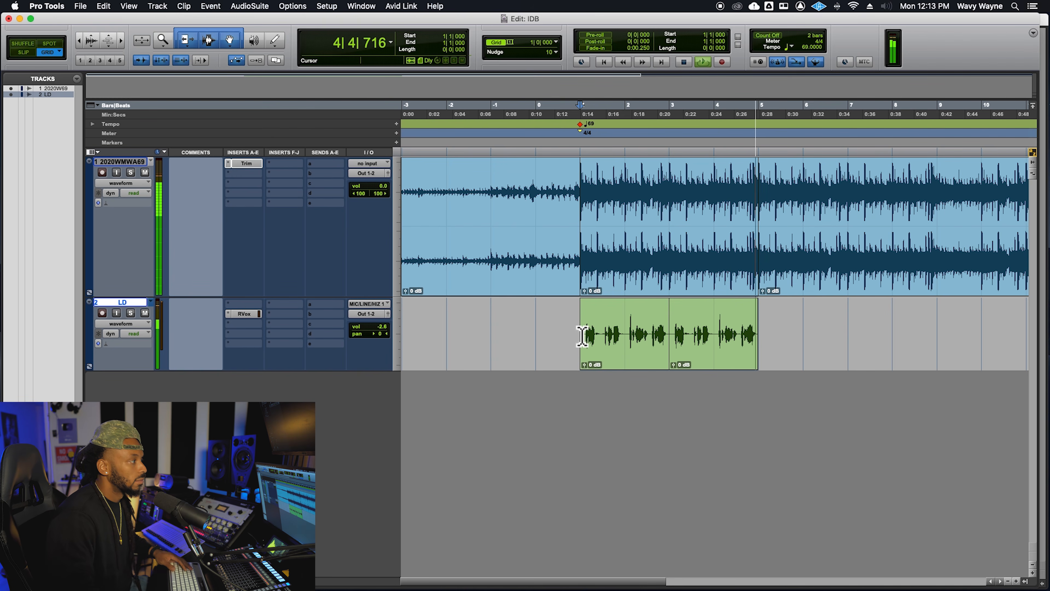
{"action": "key", "text": "space"}
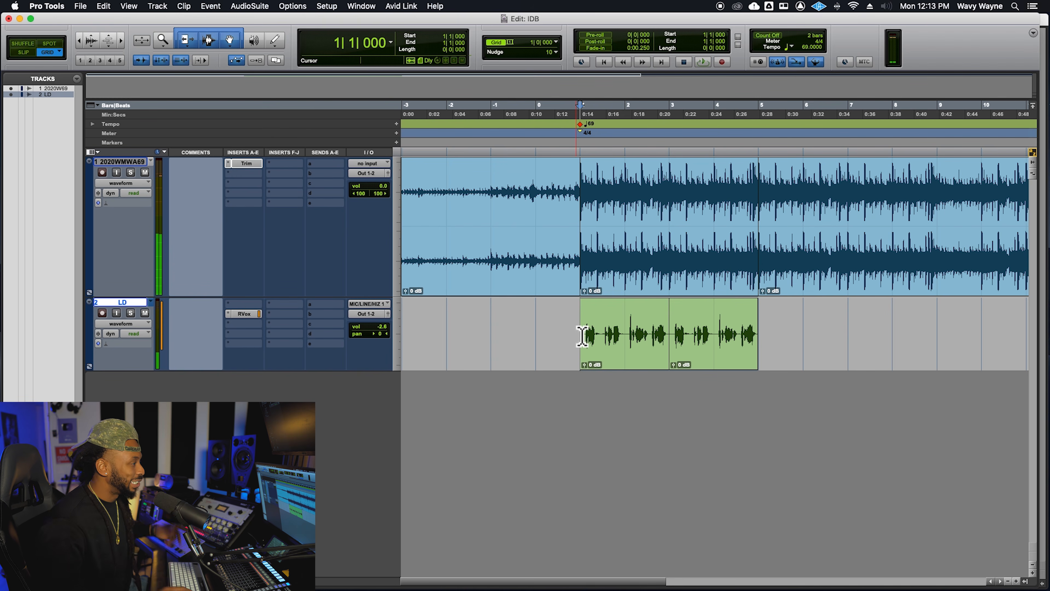
Step: Set the grid to 1/4 note, copy the vocal's last two beats from 4|3 to 5|1, and paste them at 4|1
{"action": "left_click_drag", "start_coordinate": [709, 316], "coordinate": [737, 305]}
{"action": "left_click", "coordinate": [523, 45]}
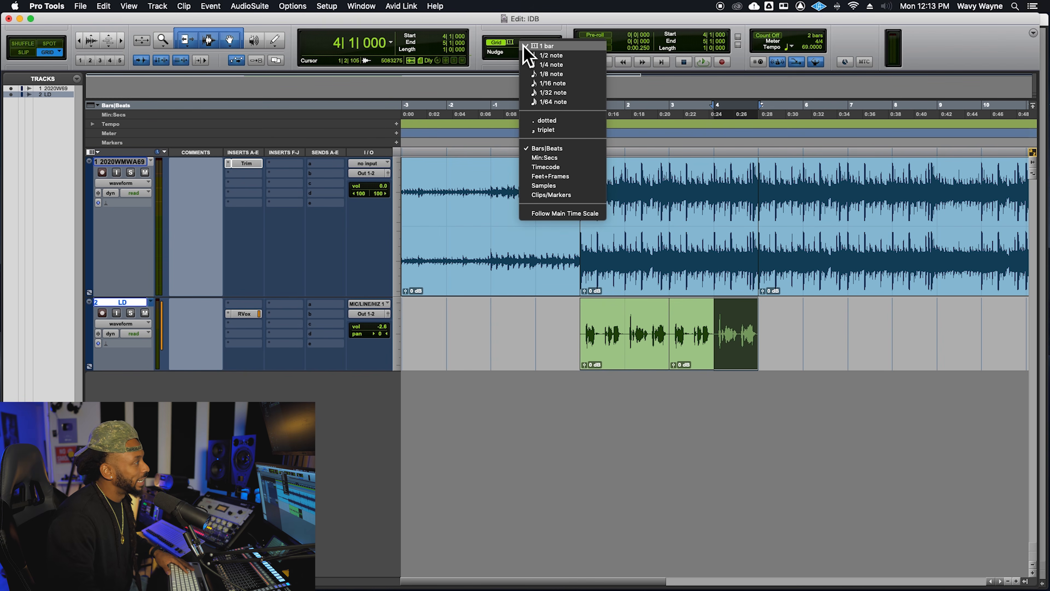
{"action": "left_click", "coordinate": [524, 45]}
{"action": "left_click", "coordinate": [525, 45]}
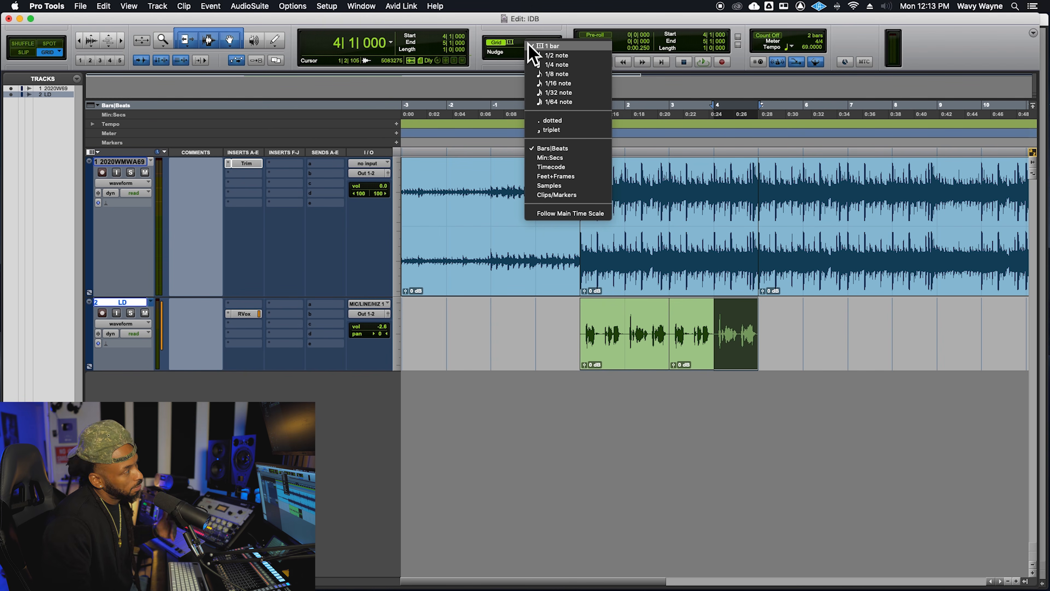
{"action": "left_click", "coordinate": [542, 65]}
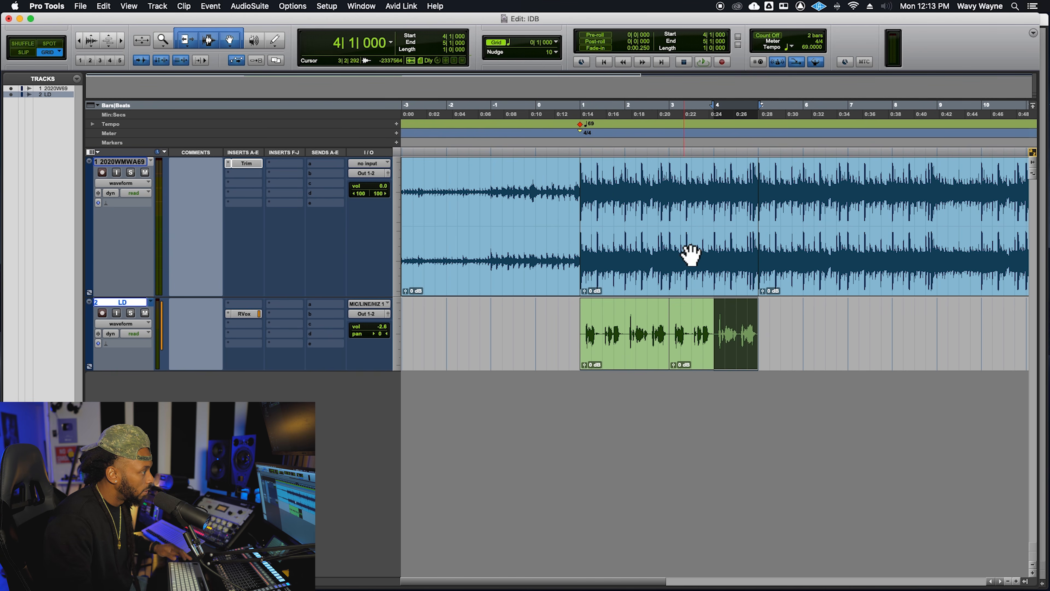
{"action": "left_click", "coordinate": [734, 321]}
{"action": "key", "text": "space"}
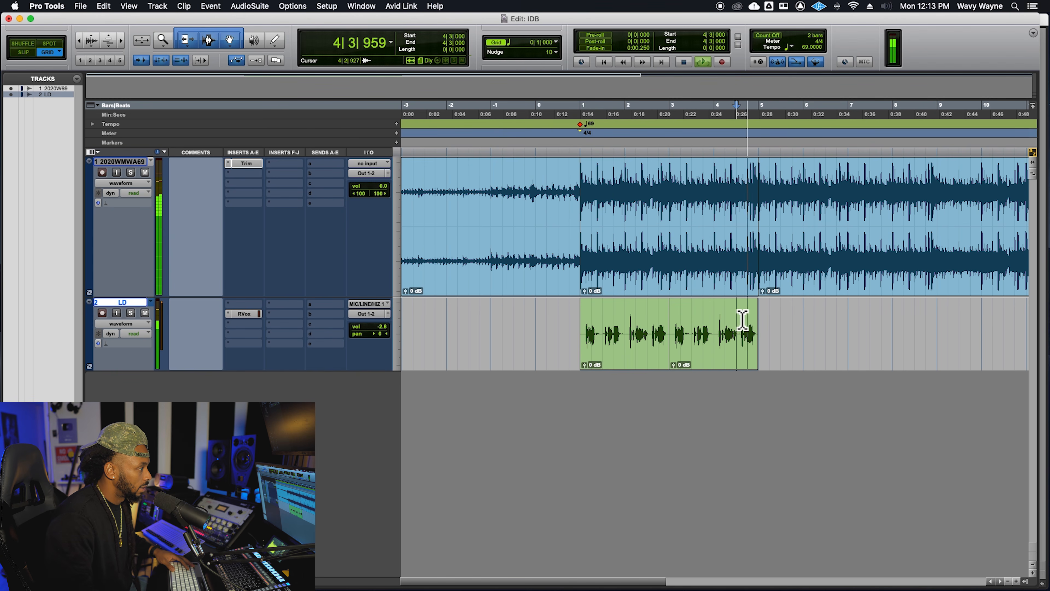
{"action": "left_click_drag", "start_coordinate": [742, 319], "coordinate": [761, 321]}
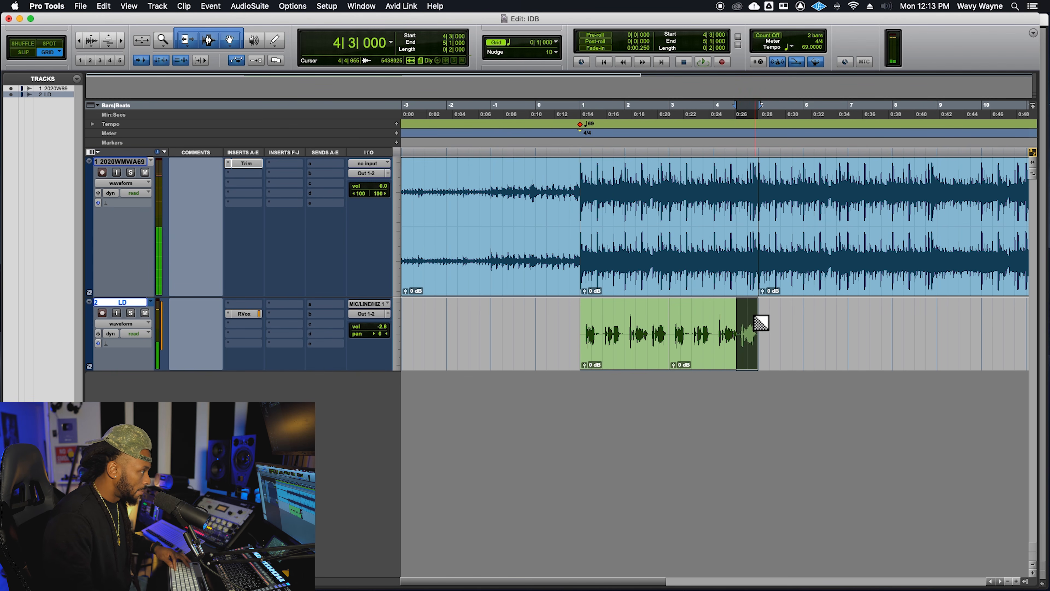
{"action": "left_click", "coordinate": [720, 319]}
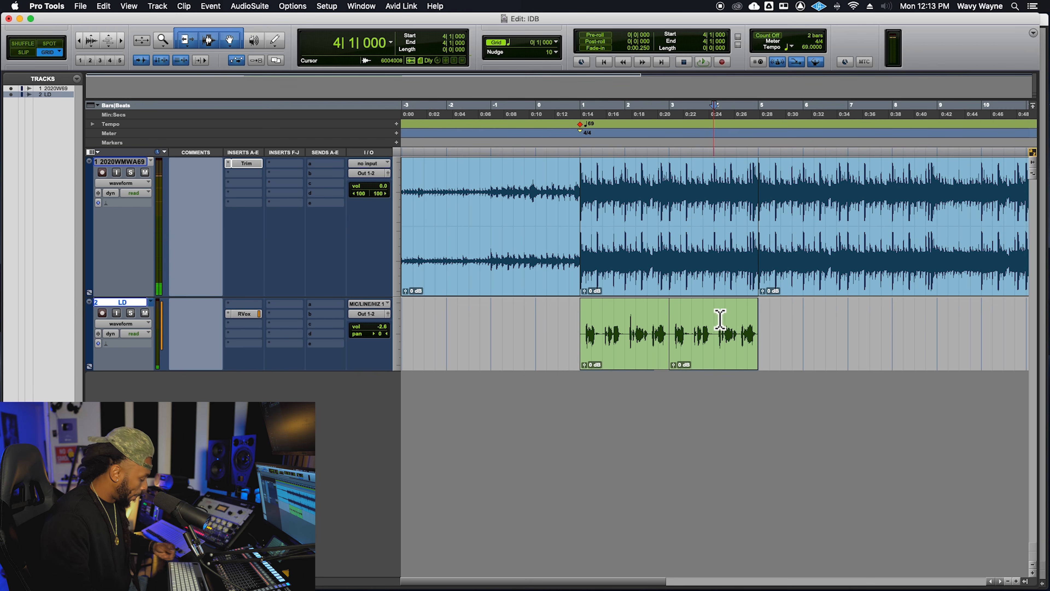
{"action": "left_click_drag", "start_coordinate": [719, 314], "coordinate": [738, 321]}
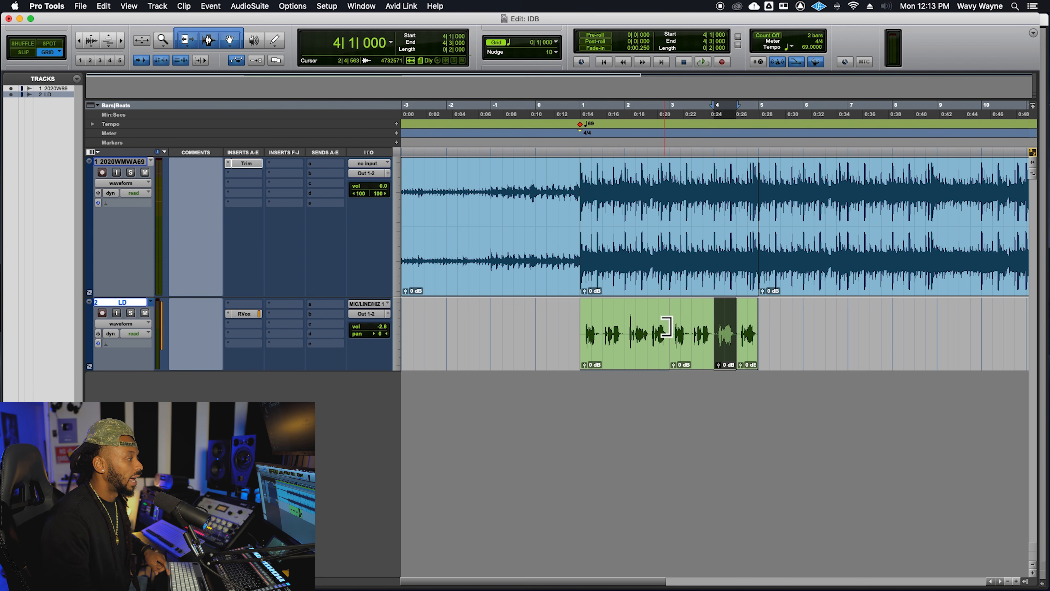
Step: Play the LD vocal from 2|2 through the repeated phrase in bar 4
{"action": "left_click", "coordinate": [647, 324]}
{"action": "key", "text": "space"}
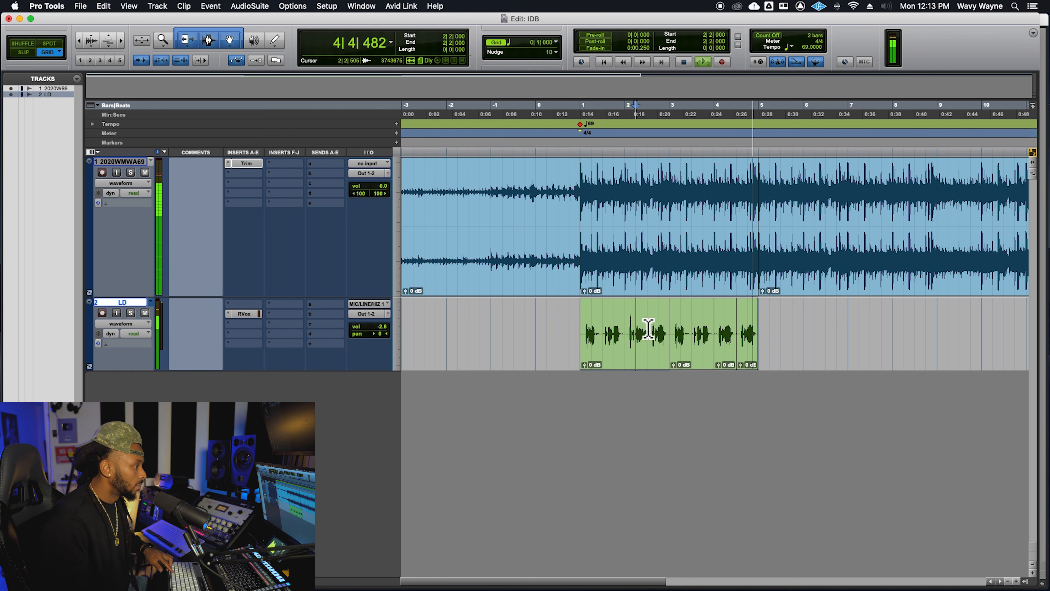
{"action": "key", "text": "space"}
Step: Set the grid to 1/16 note, copy the vocal syllable from 4|3|480 to 4|3|720, and paste it at 4|3|240
{"action": "left_click", "coordinate": [756, 361]}
{"action": "key", "text": "t"}
{"action": "key", "text": "t"}
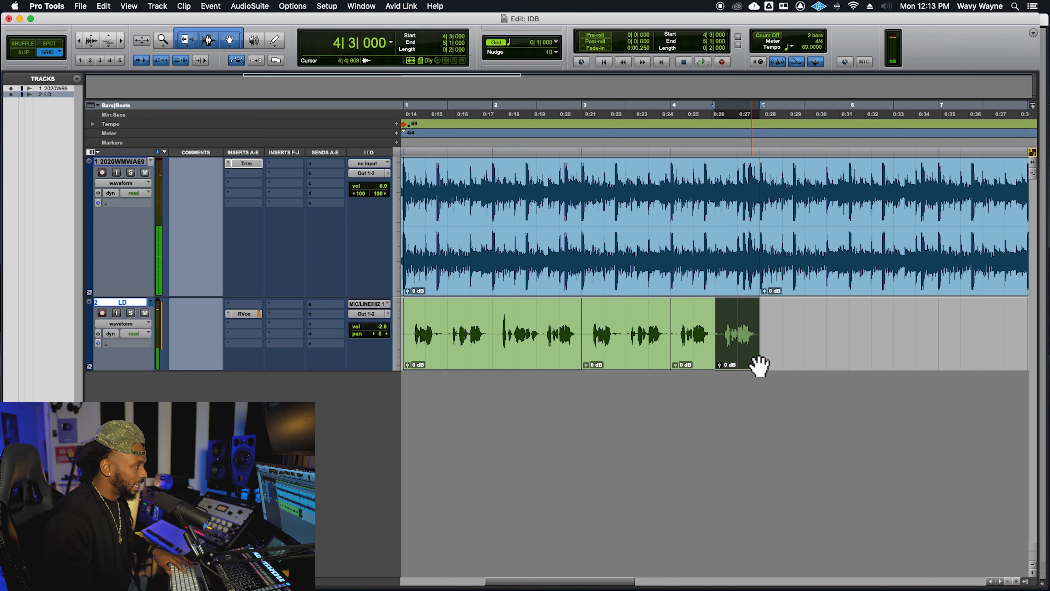
{"action": "left_click", "coordinate": [516, 46]}
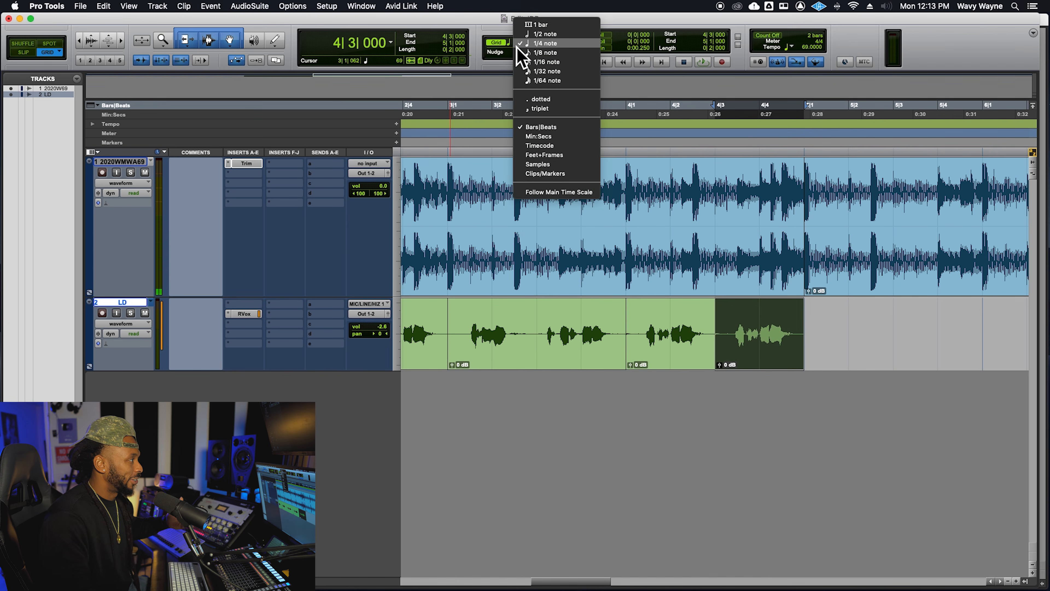
{"action": "left_click", "coordinate": [545, 62]}
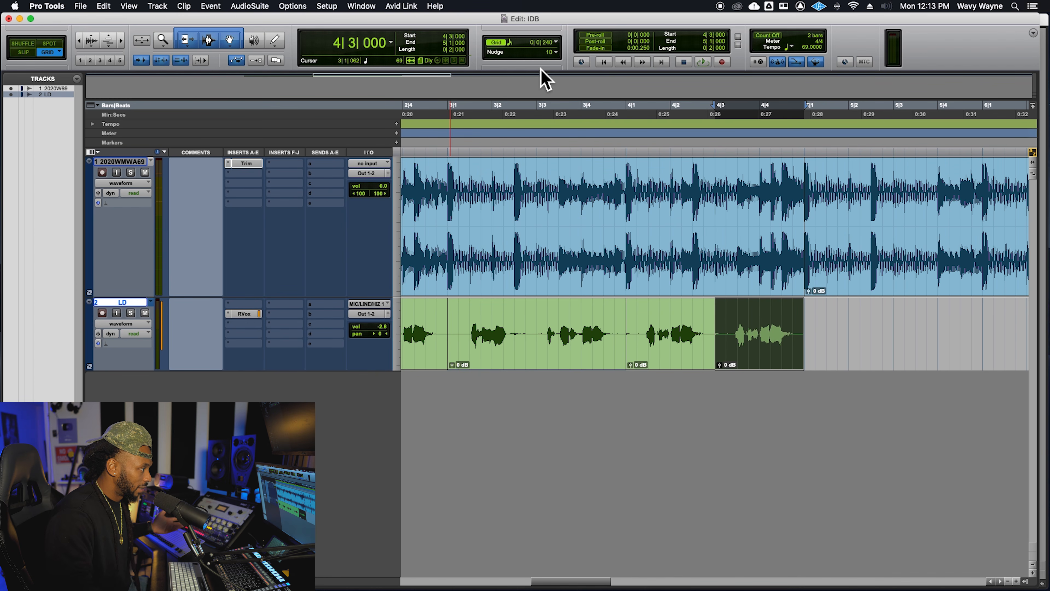
{"action": "left_click_drag", "start_coordinate": [745, 319], "coordinate": [749, 318]}
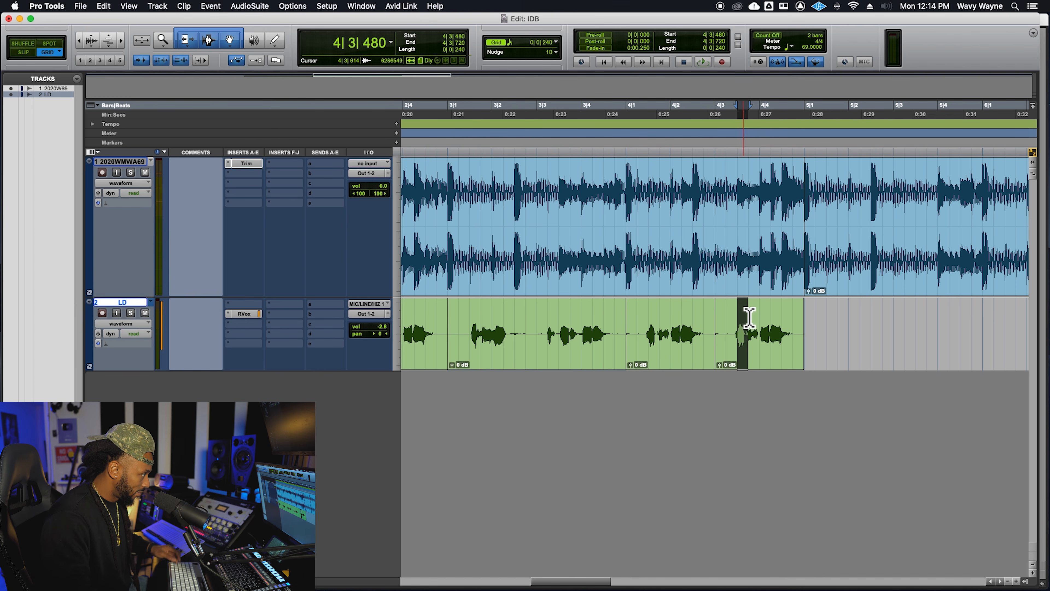
{"action": "left_click", "coordinate": [740, 324]}
{"action": "left_click_drag", "start_coordinate": [747, 323], "coordinate": [749, 322]}
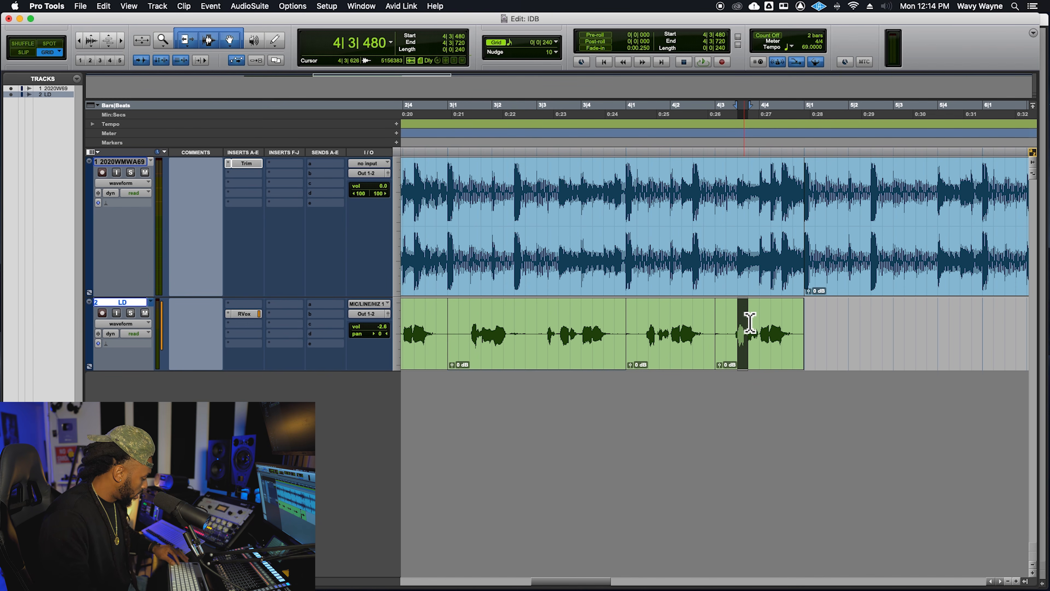
{"action": "left_click", "coordinate": [735, 319]}
{"action": "key", "text": "super+v"}
Step: Play the repeated syllable in bar 4, starting once from 4|2 and once from 3|1|720
{"action": "left_click", "coordinate": [678, 316]}
{"action": "key", "text": "space"}
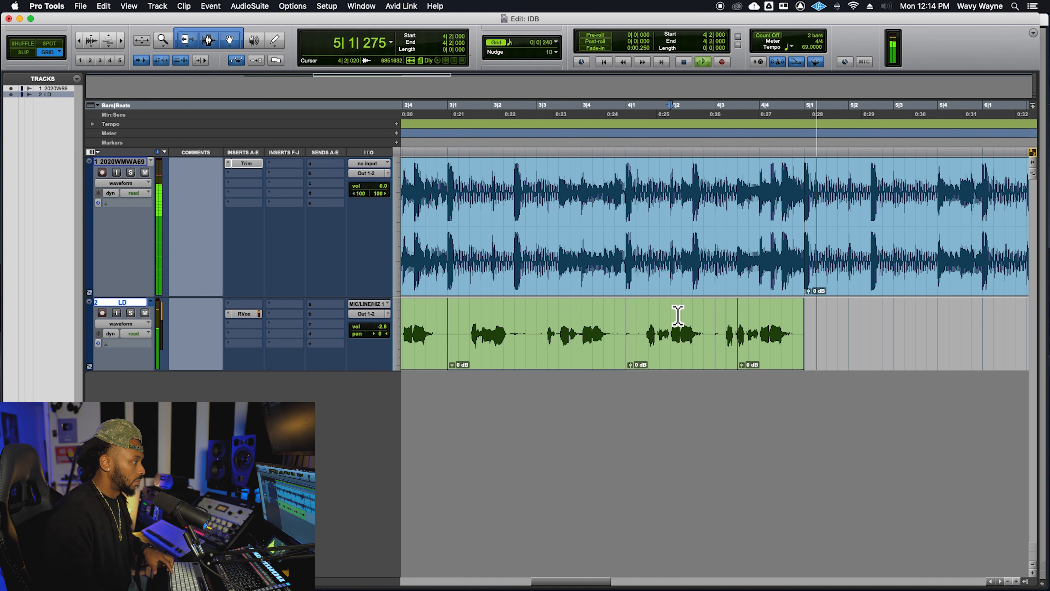
{"action": "key", "text": "space"}
{"action": "left_click", "coordinate": [487, 321]}
{"action": "key", "text": "space"}
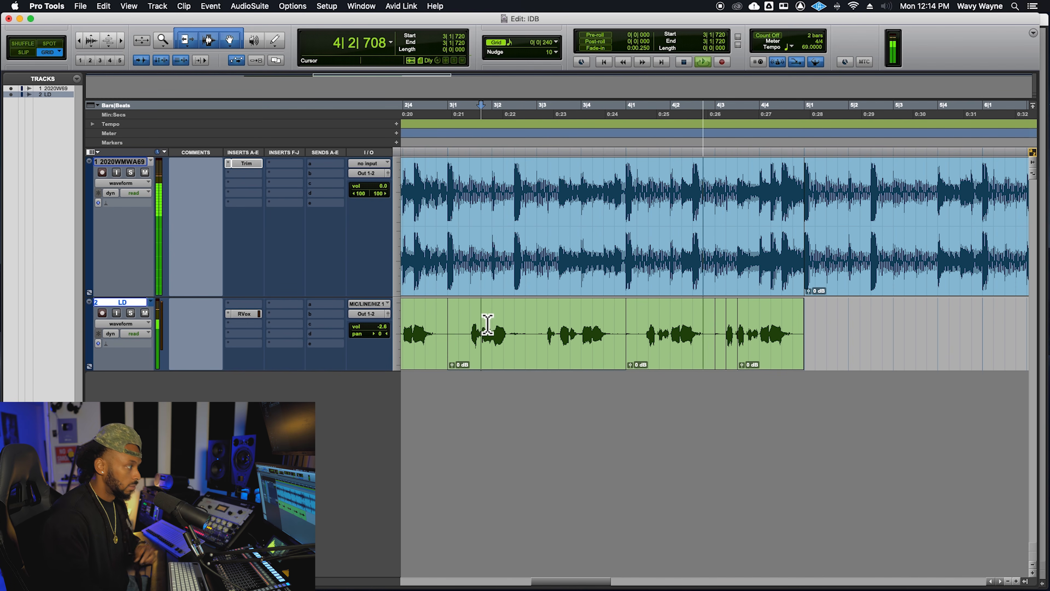
{"action": "key", "text": "space"}
Step: Set the grid to 1/32 note, copy the vocal piece from 4|3|240 to 4|3|360, and paste it at 4|3|120
{"action": "left_click", "coordinate": [522, 46]}
{"action": "left_click", "coordinate": [532, 67]}
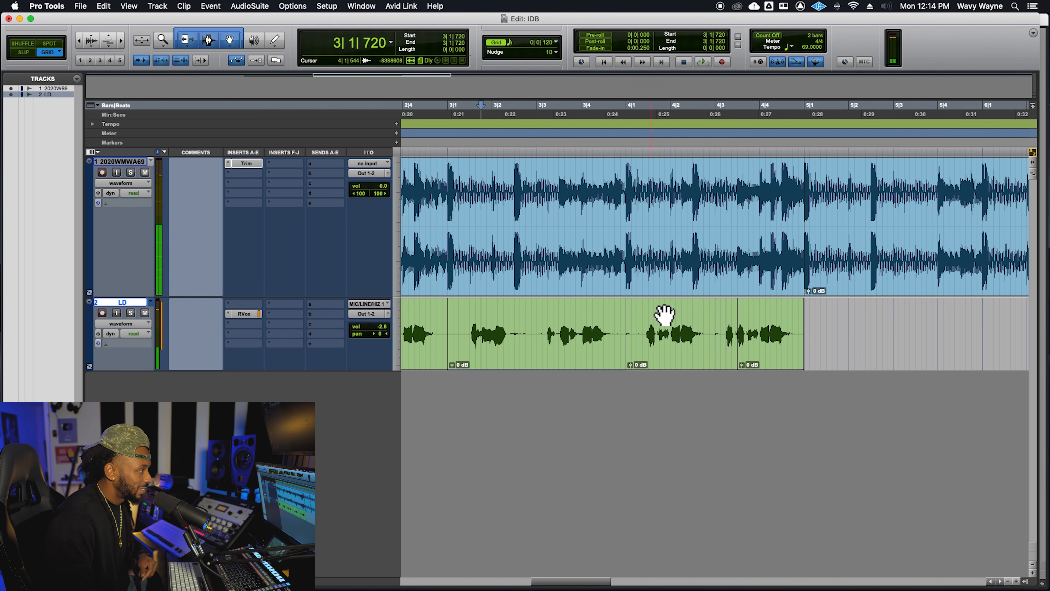
{"action": "left_click", "coordinate": [758, 364]}
{"action": "key", "text": "t"}
{"action": "key", "text": "t"}
{"action": "left_click_drag", "start_coordinate": [702, 331], "coordinate": [682, 334]}
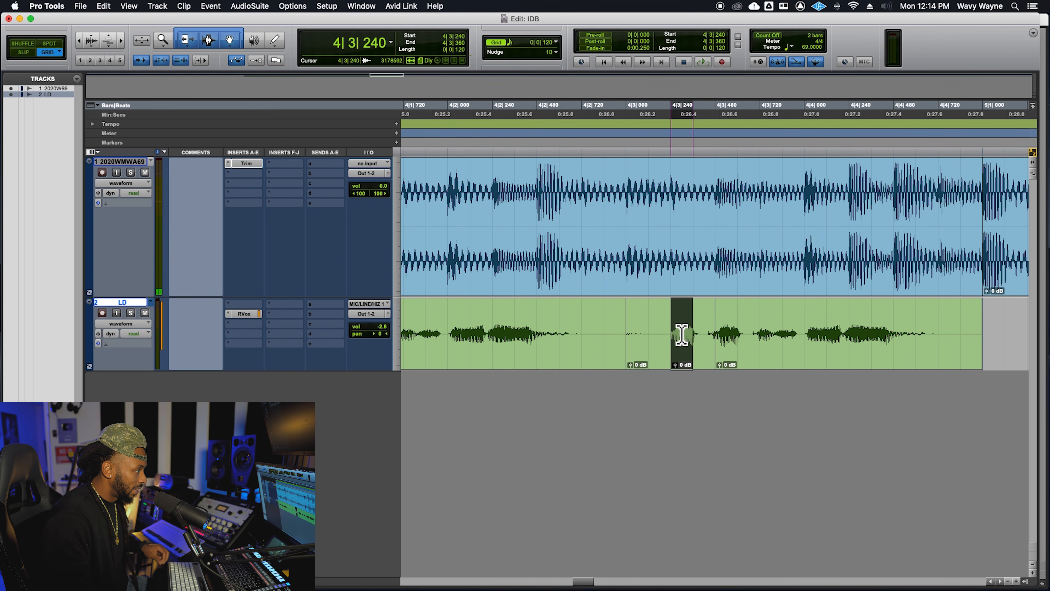
{"action": "left_click", "coordinate": [655, 334]}
{"action": "key", "text": "super+v"}
Step: Play the stutter edit from 4|2|600, and play the whole vocal again from 0|4|720
{"action": "left_click", "coordinate": [563, 330]}
{"action": "key", "text": "space"}
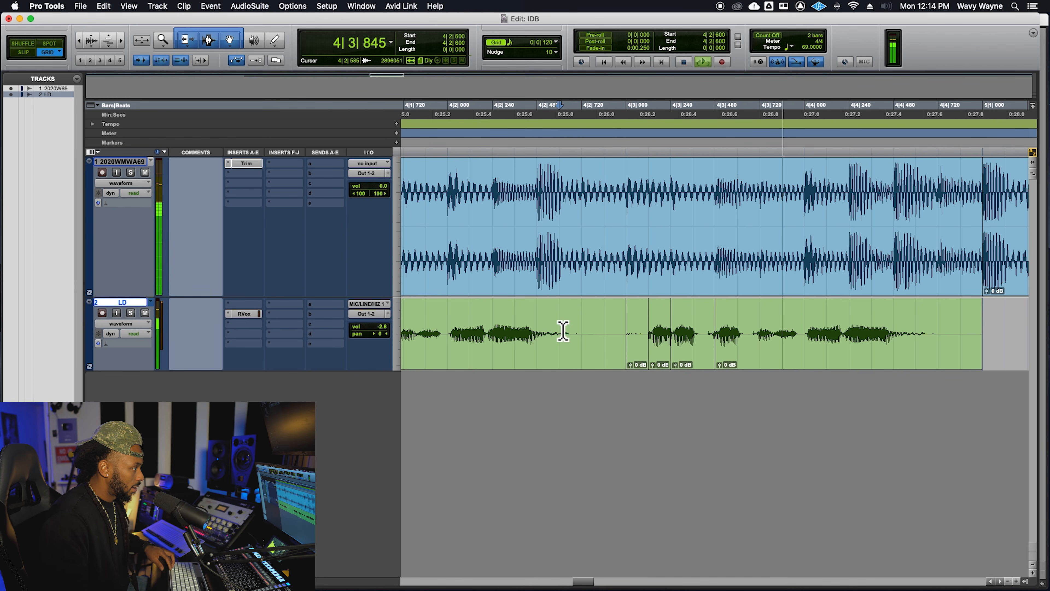
{"action": "key", "text": "r"}
{"action": "key", "text": "r"}
{"action": "key", "text": "r"}
{"action": "key", "text": "space"}
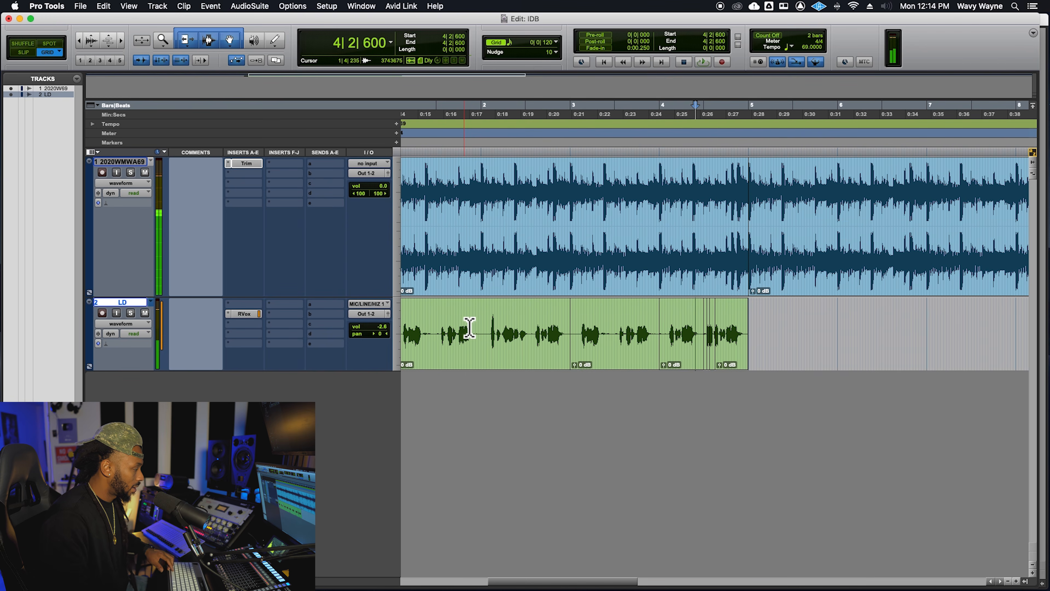
{"action": "key", "text": "r"}
{"action": "left_click", "coordinate": [556, 327]}
{"action": "key", "text": "space"}
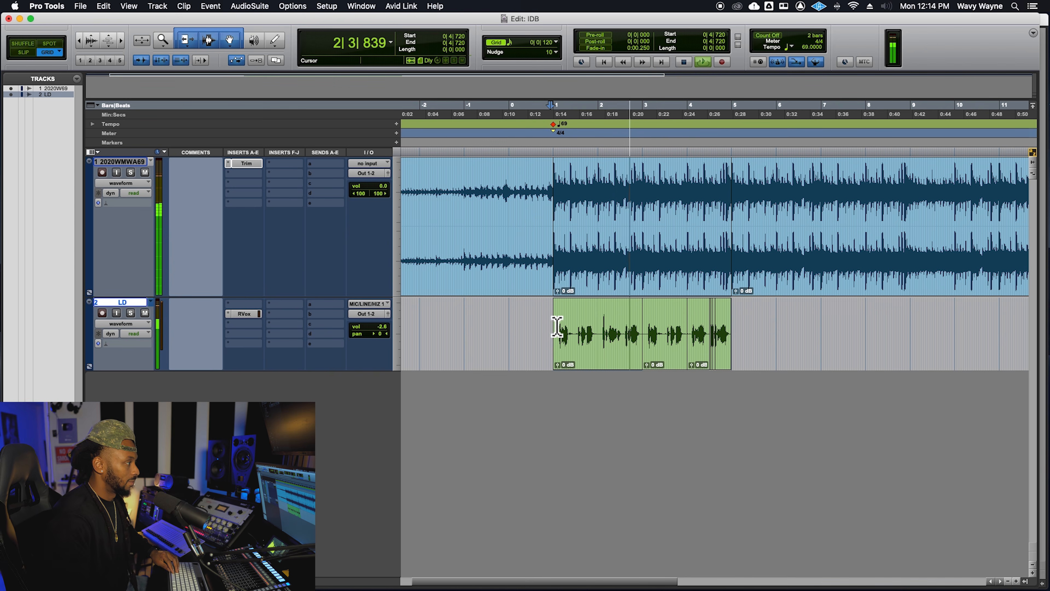
Step: Examine the 1/32-note grid positions between 2|1|000 and the vocal syllable at 2|1|480 on the LD track
{"action": "left_click", "coordinate": [608, 330]}
{"action": "key", "text": "space"}
{"action": "key", "text": "t"}
{"action": "key", "text": "t"}
{"action": "key", "text": "t"}
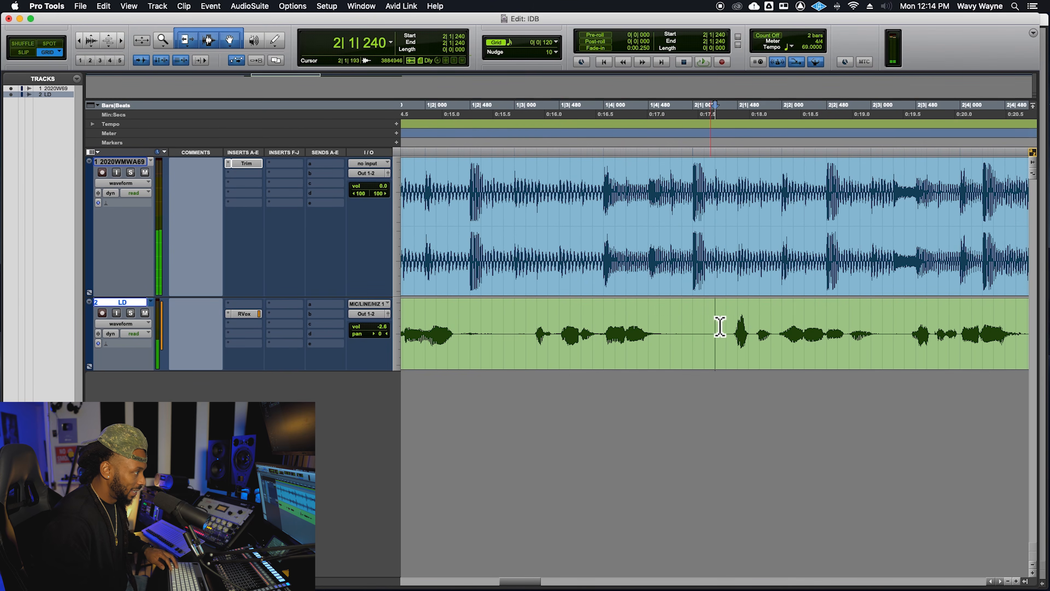
{"action": "left_click_drag", "start_coordinate": [741, 326], "coordinate": [755, 325]}
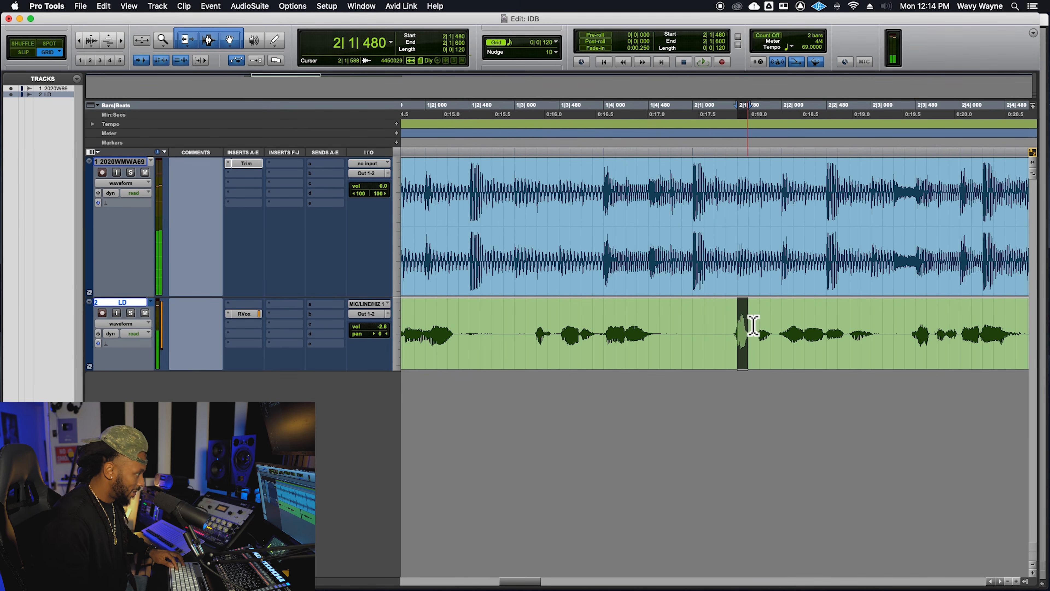
{"action": "left_click", "coordinate": [714, 325]}
{"action": "left_click", "coordinate": [719, 323]}
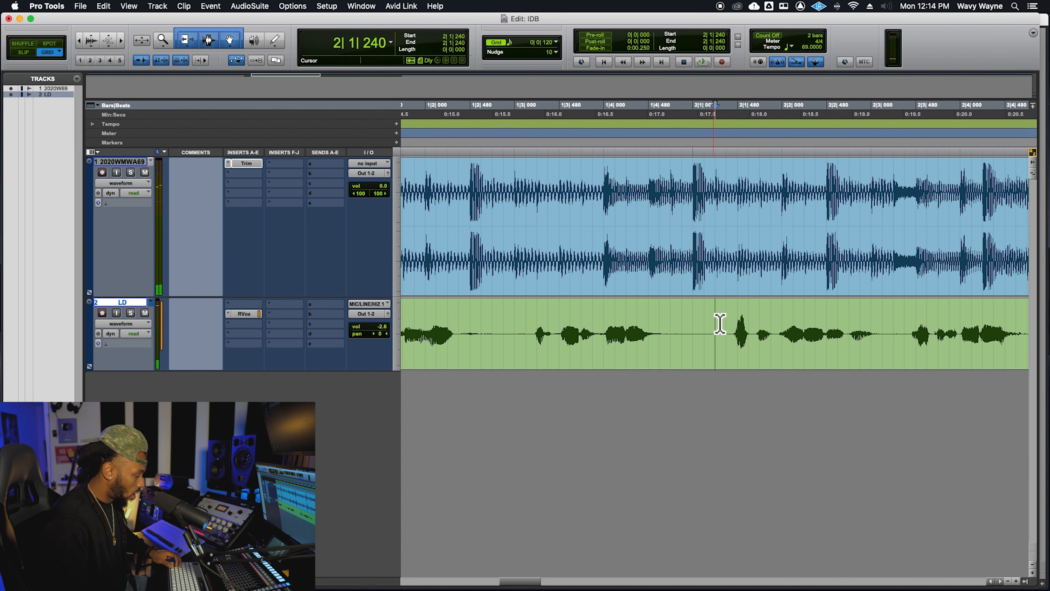
{"action": "left_click_drag", "start_coordinate": [689, 330], "coordinate": [696, 329]}
{"action": "left_click", "coordinate": [699, 328]}
{"action": "left_click", "coordinate": [711, 326]}
{"action": "left_click", "coordinate": [727, 327]}
{"action": "left_click", "coordinate": [738, 328]}
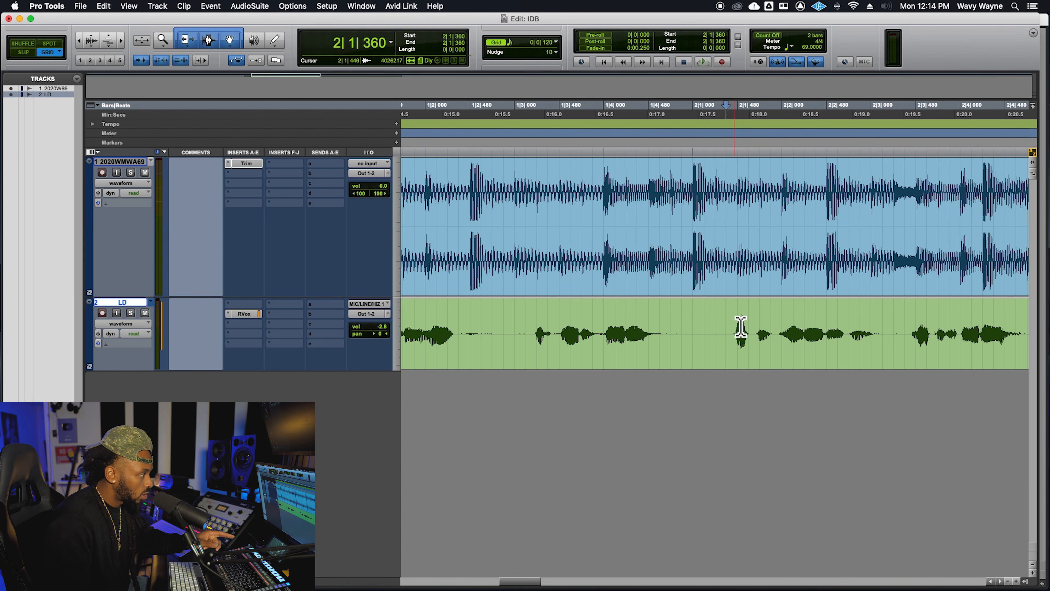
Step: Copy the LD vocal piece from 2|1|480 to 2|1|600 and paste it at 2|1|240
{"action": "left_click", "coordinate": [744, 329]}
{"action": "mouse_move", "coordinate": [745, 329]}
{"action": "left_mouse_down"}
{"action": "mouse_move", "coordinate": [713, 324]}
{"action": "mouse_move", "coordinate": [750, 323]}
{"action": "left_mouse_up"}
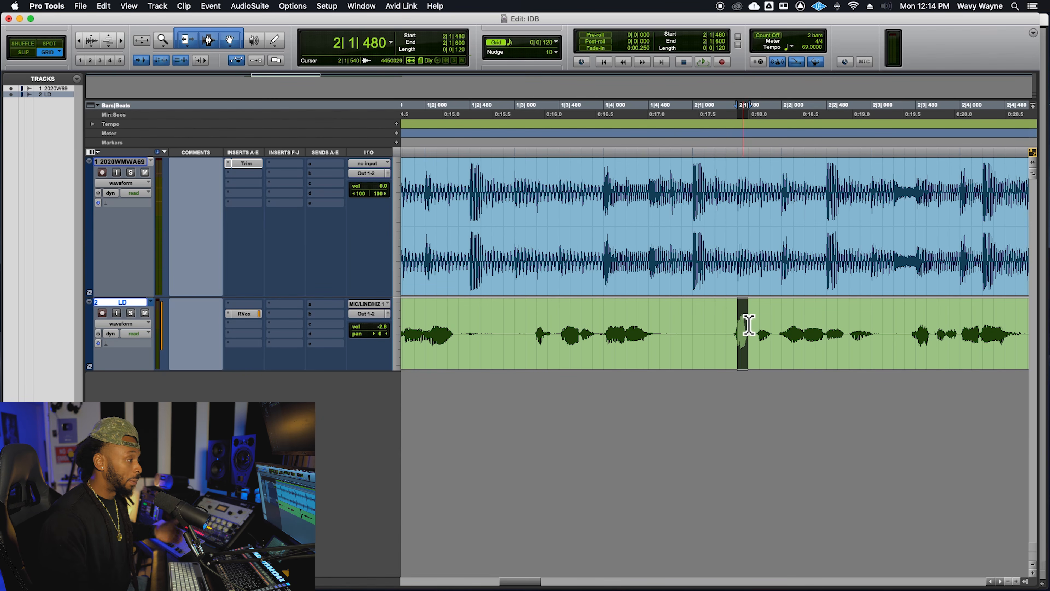
{"action": "left_click", "coordinate": [718, 327]}
{"action": "key", "text": "super+v"}
Step: Play the edited vocal from 1|4|000, and play the whole vocal again from 0|4|240
{"action": "left_click", "coordinate": [608, 320]}
{"action": "key", "text": "space"}
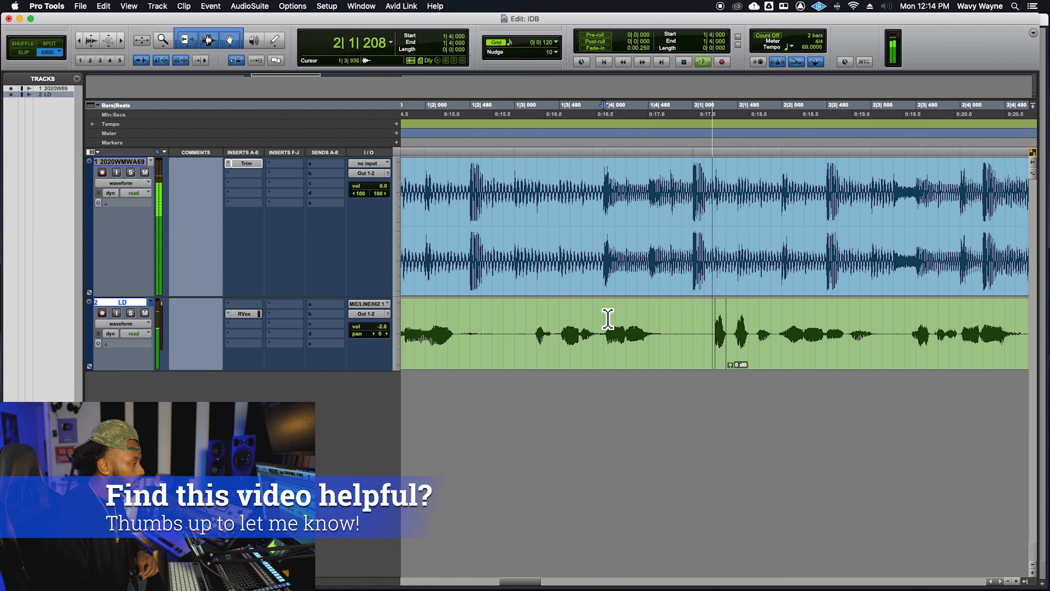
{"action": "key", "text": "super+bracketleft"}
{"action": "key", "text": "super+bracketleft"}
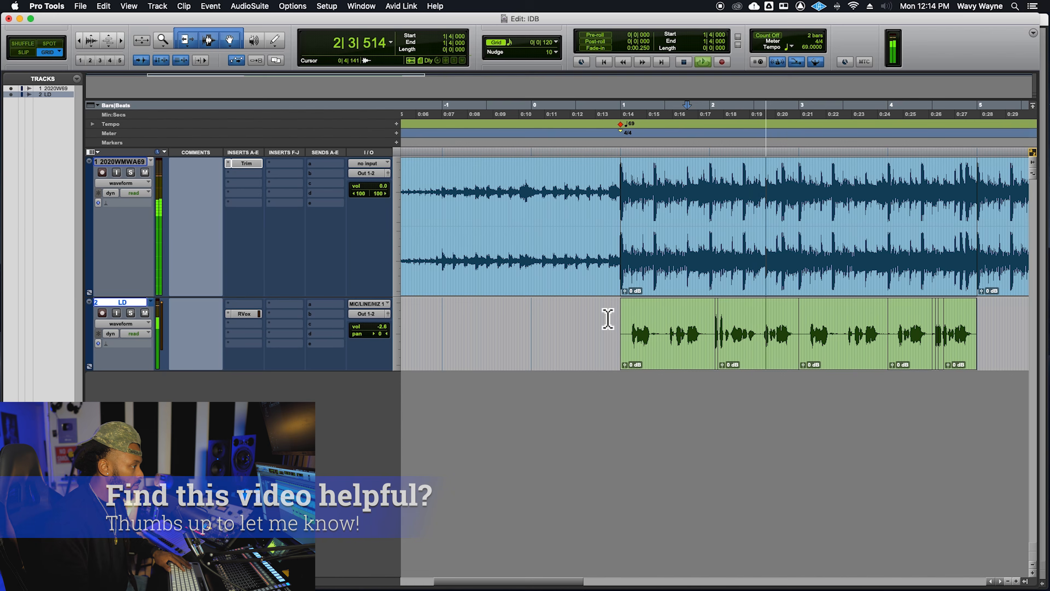
{"action": "key", "text": "super+bracketleft"}
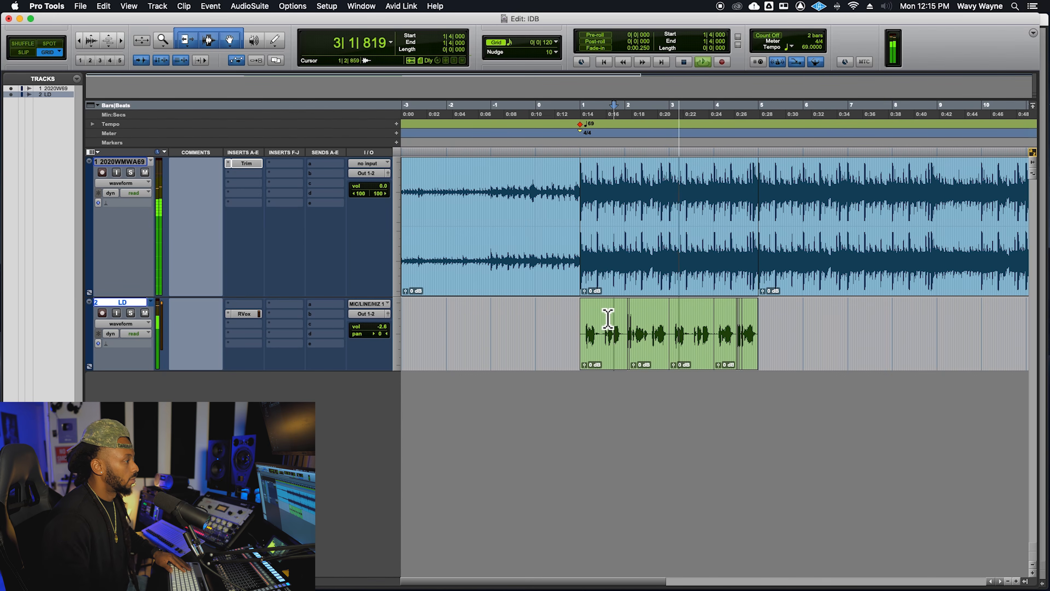
{"action": "left_click", "coordinate": [578, 320]}
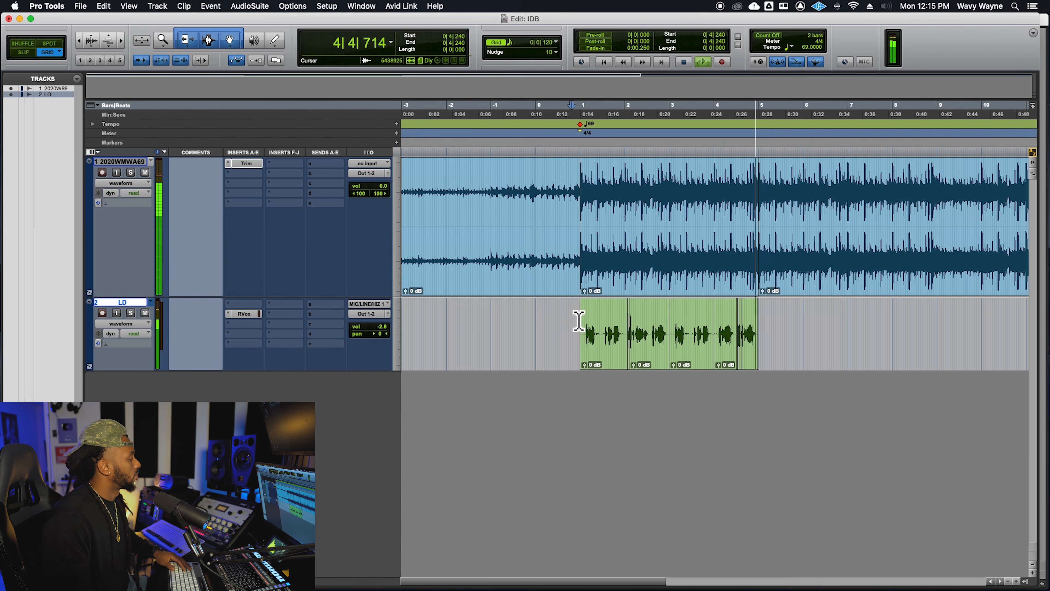
{"action": "key", "text": "space"}
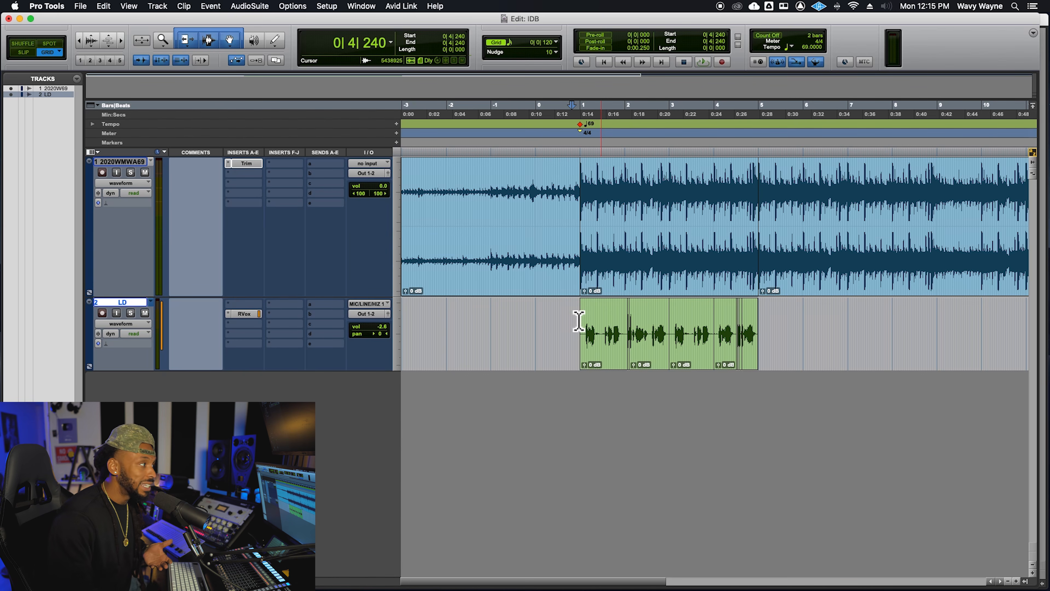
Step: Set the grid to 1 bar and rejoin the split clips between bars 17 and 21 of the beat track
{"action": "left_click", "coordinate": [518, 46]}
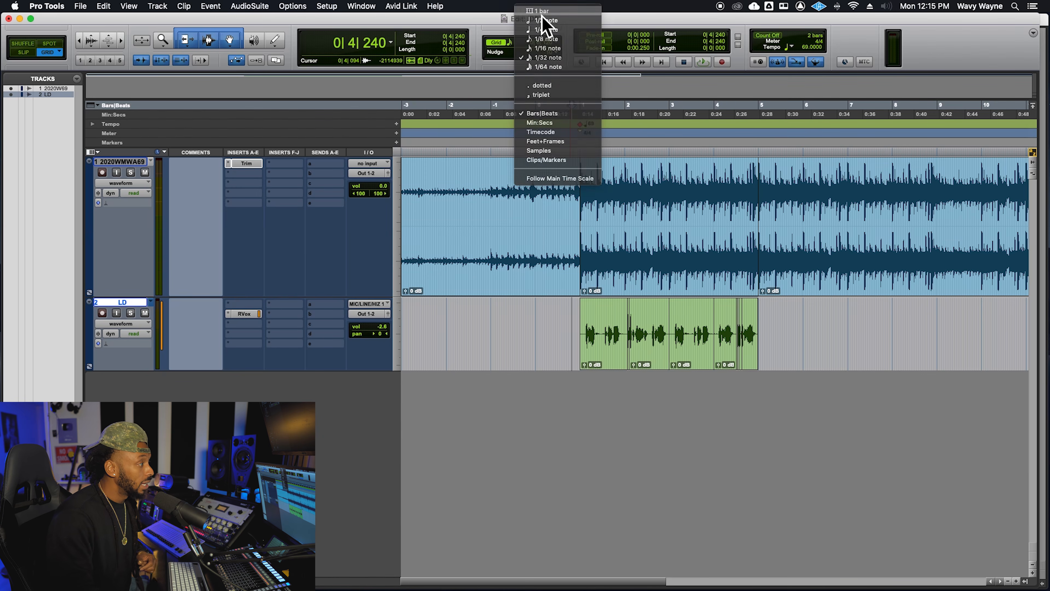
{"action": "left_click", "coordinate": [545, 20]}
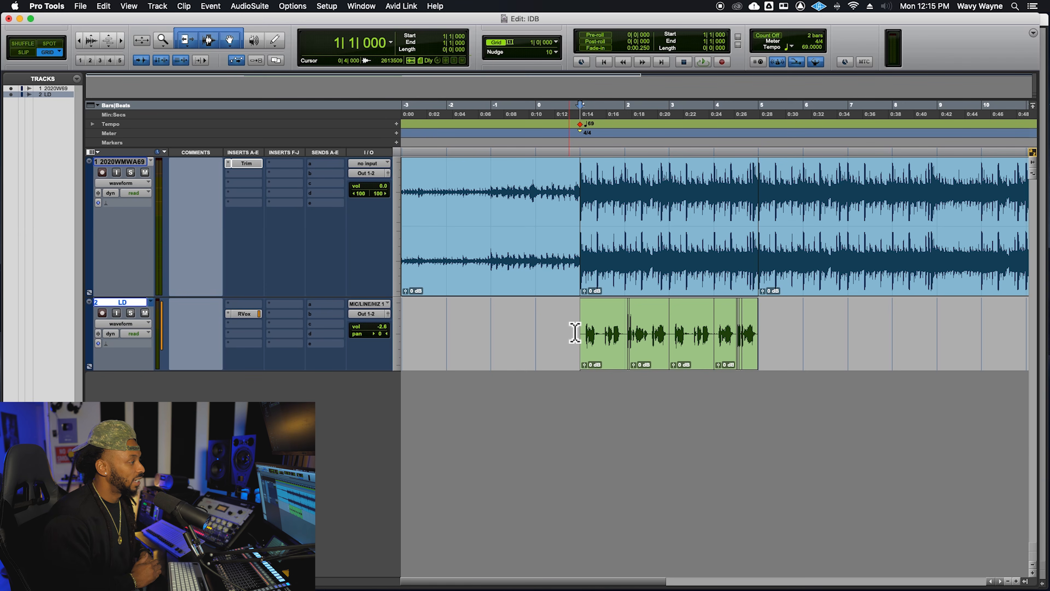
{"action": "key", "text": "r"}
{"action": "key", "text": "r"}
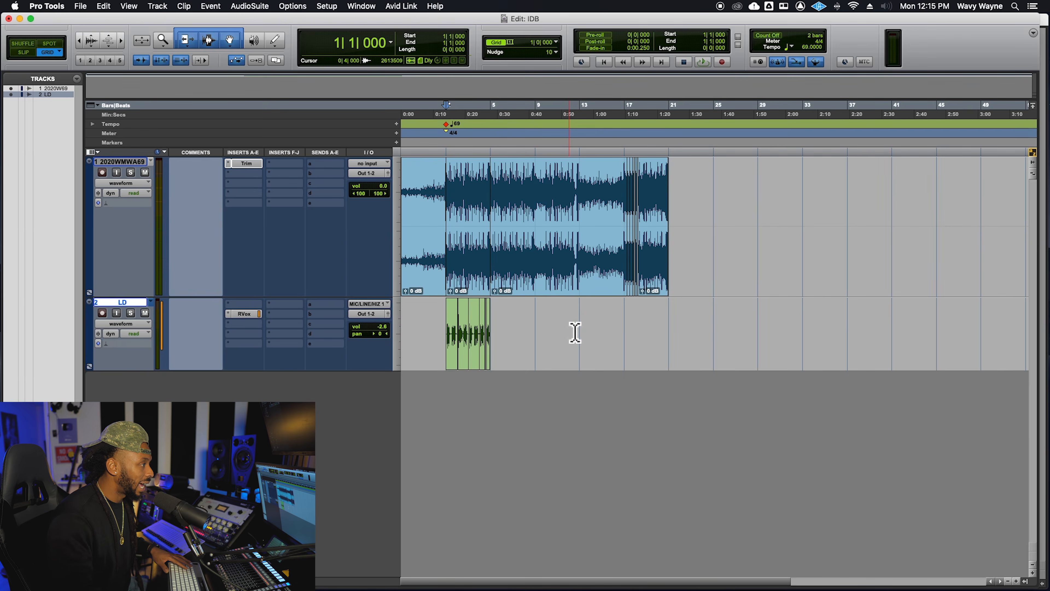
{"action": "key", "text": "t"}
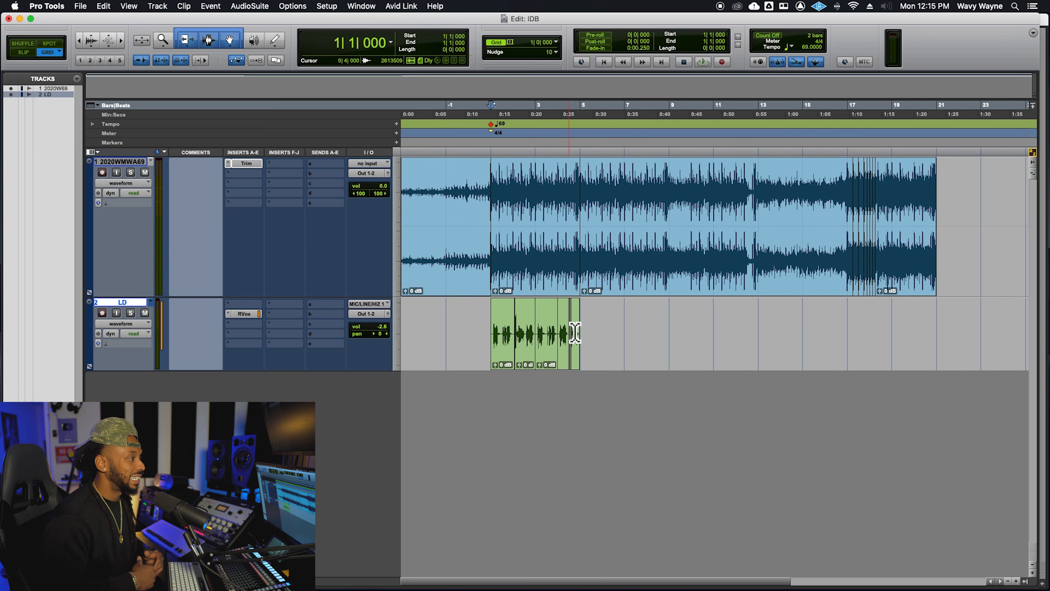
{"action": "left_click", "coordinate": [852, 229]}
{"action": "left_click_drag", "start_coordinate": [852, 229], "coordinate": [942, 227]}
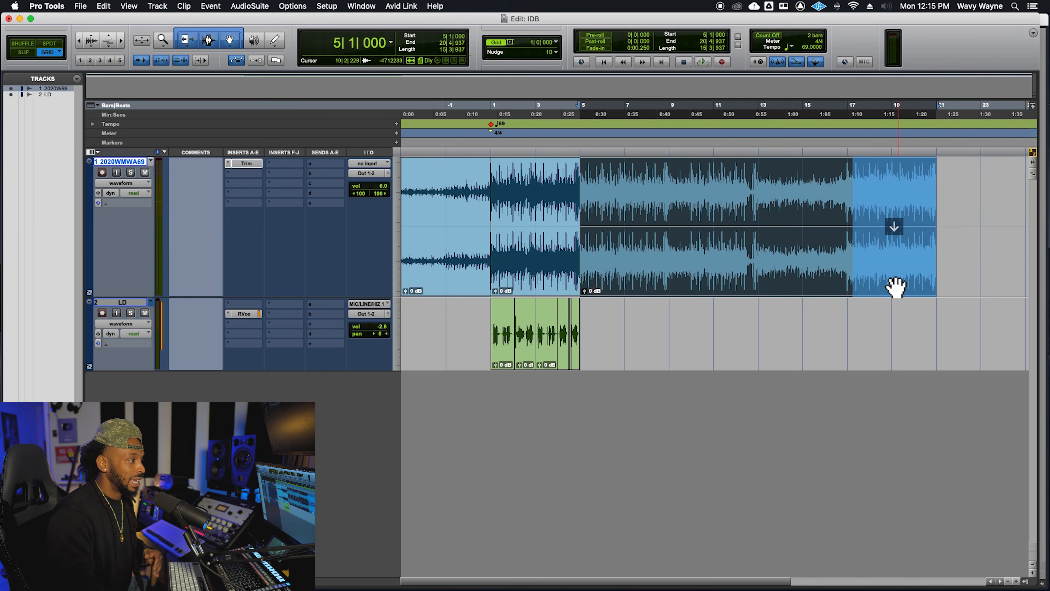
Step: Copy the LD vocal clips from 1|1|000 to 5|1|000 and paste them at 17|1|000
{"action": "left_click", "coordinate": [837, 312]}
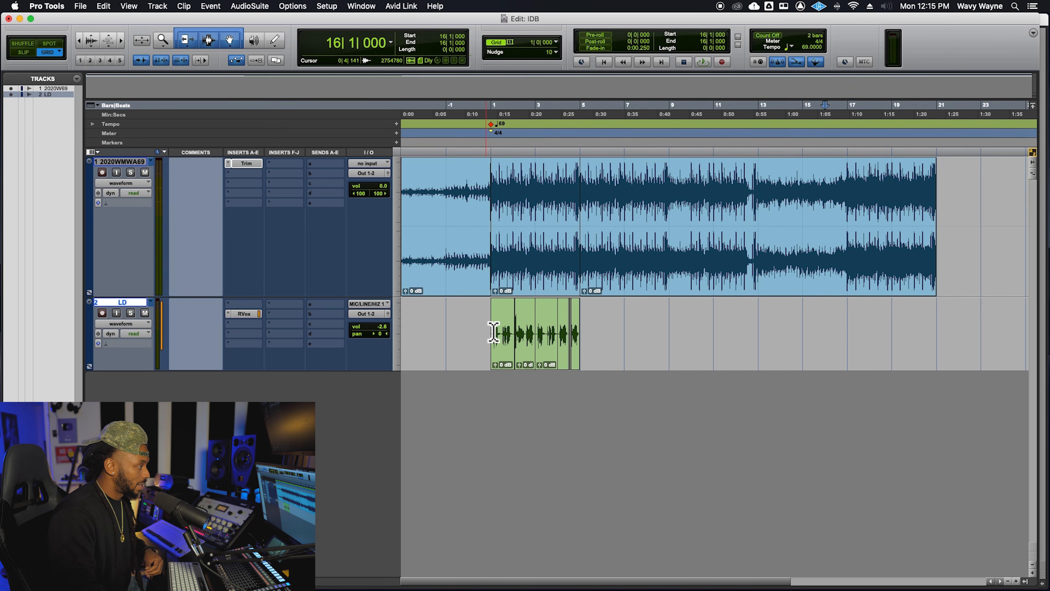
{"action": "left_click_drag", "start_coordinate": [495, 330], "coordinate": [589, 346]}
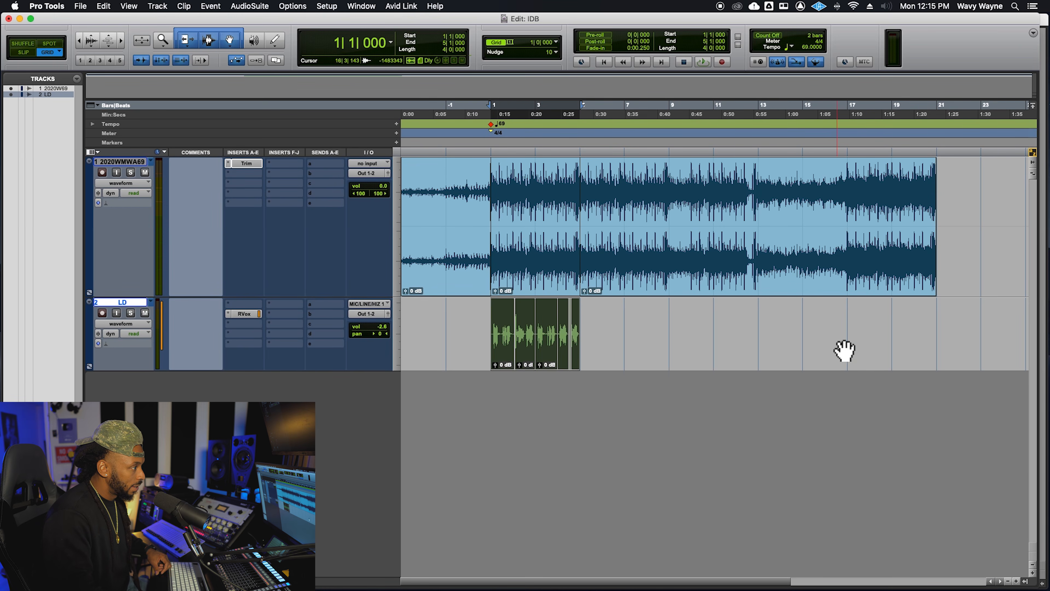
{"action": "left_click", "coordinate": [852, 329]}
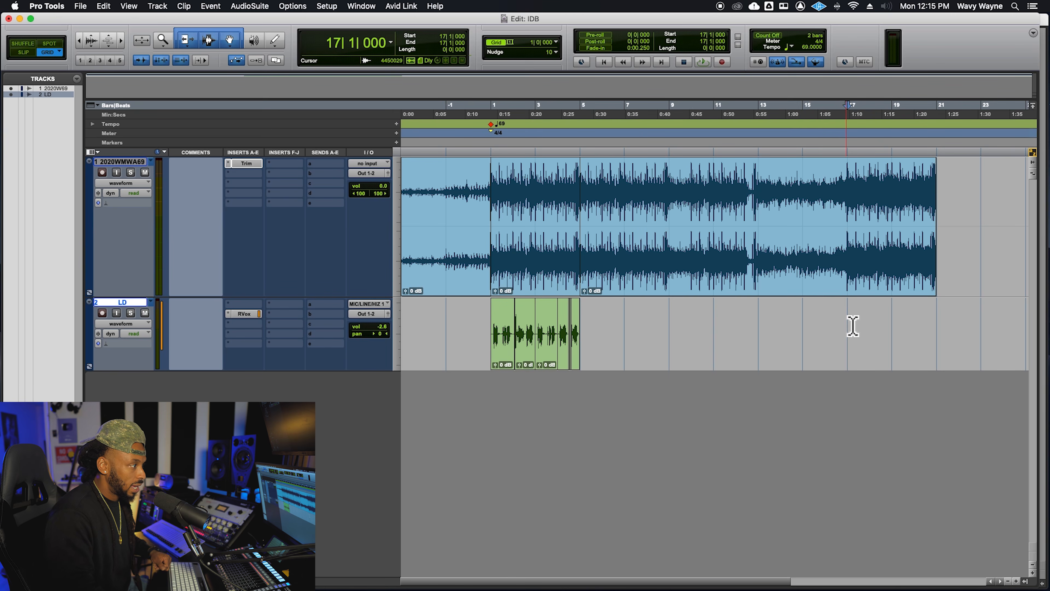
{"action": "key", "text": "super+v"}
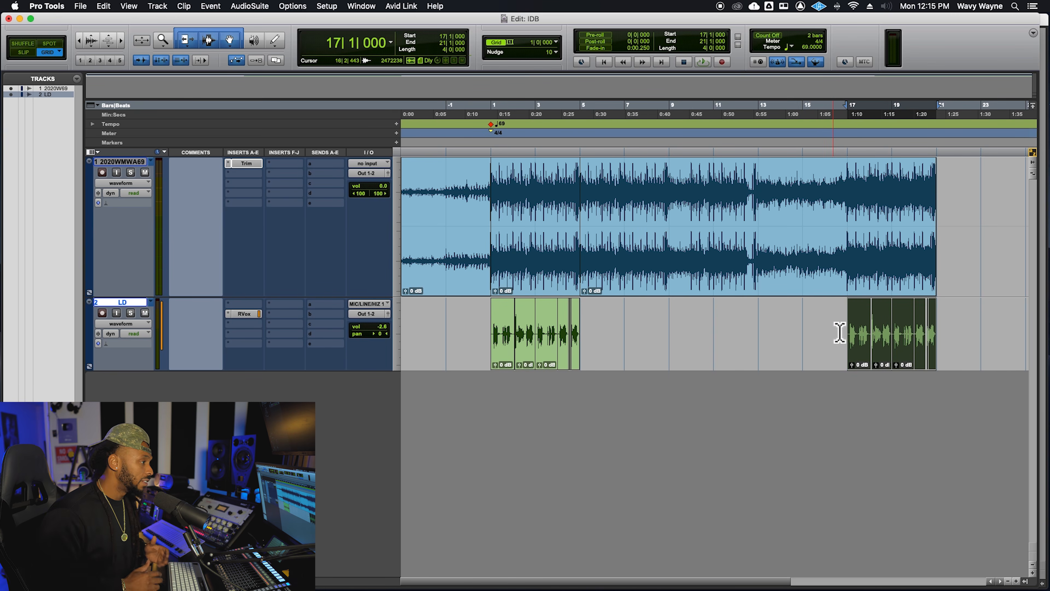
Step: Play the pasted vocal from 16|1|000 while setting the LD track's volume to 0.0
{"action": "left_click", "coordinate": [839, 332]}
{"action": "key", "text": "space"}
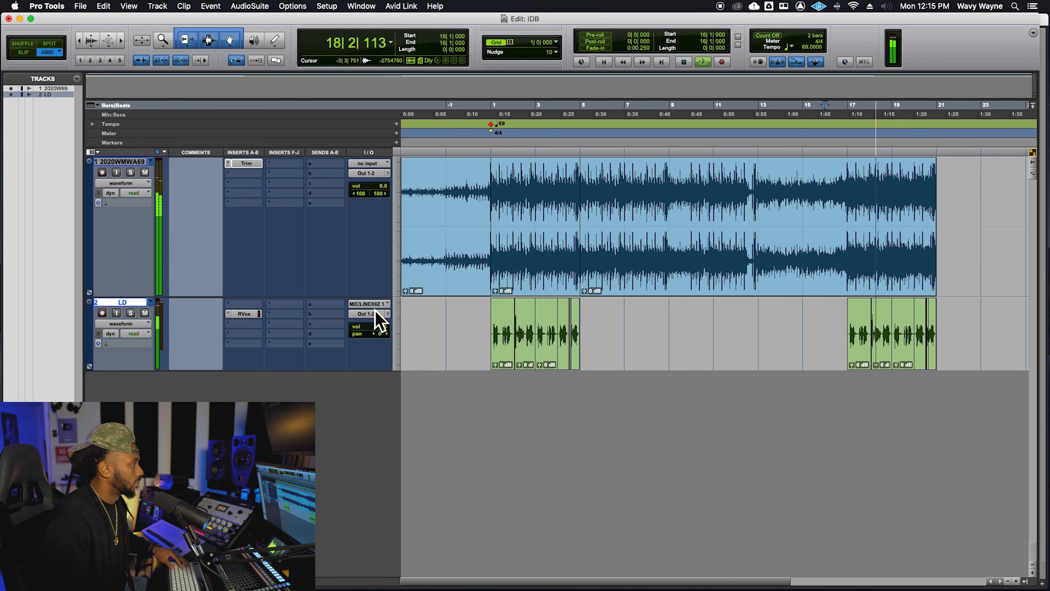
{"action": "left_click_drag", "start_coordinate": [382, 329], "coordinate": [381, 326]}
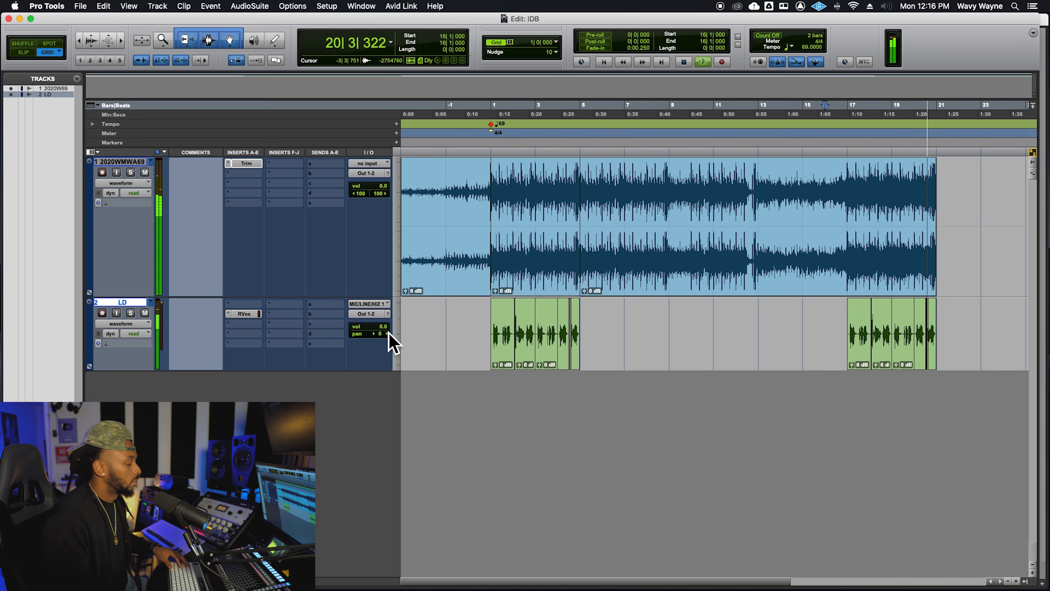
{"action": "key", "text": "space"}
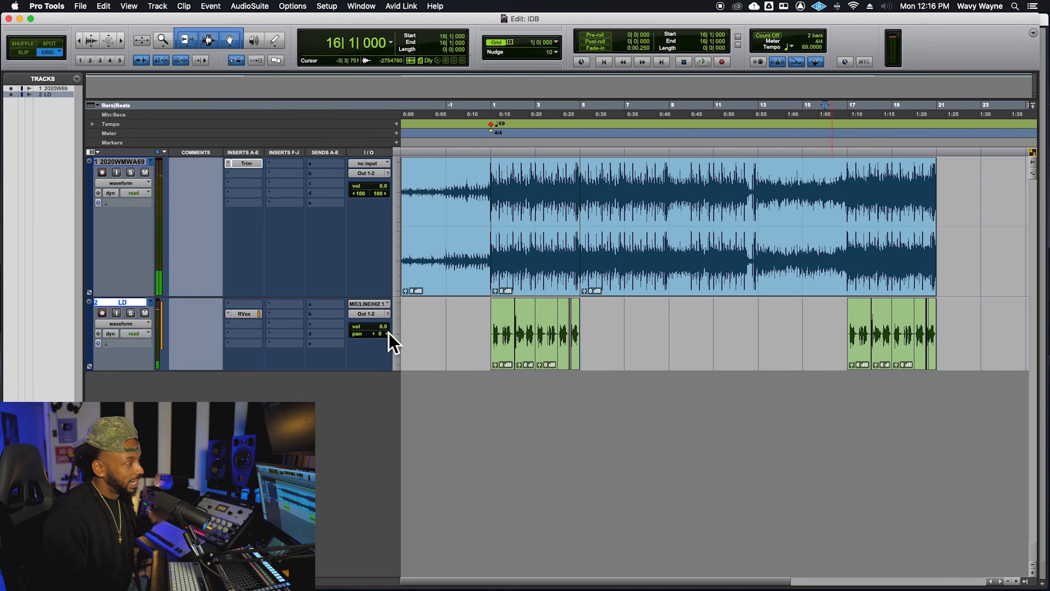
Step: Add a send on the LD track, routed to a new stereo Aux Input track named DELAY
{"action": "left_click", "coordinate": [450, 325]}
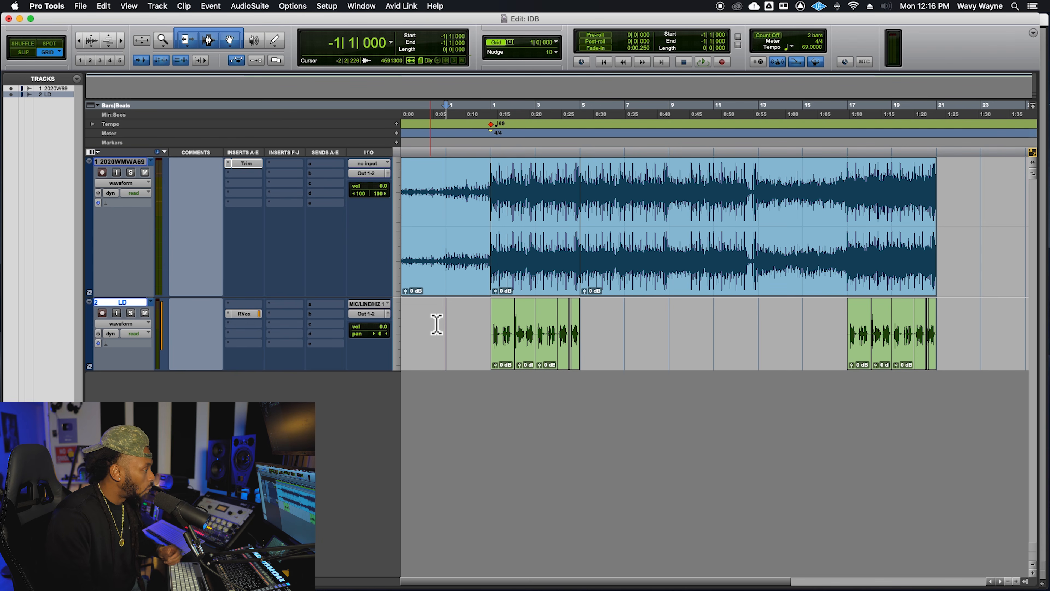
{"action": "left_click", "coordinate": [492, 326]}
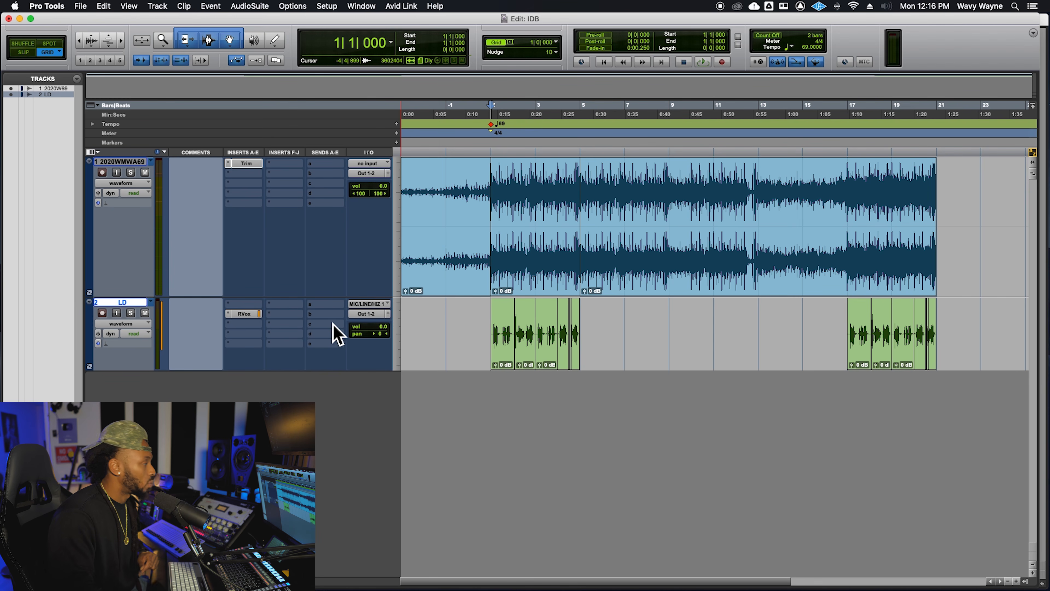
{"action": "left_click", "coordinate": [316, 318]}
{"action": "left_click", "coordinate": [378, 382]}
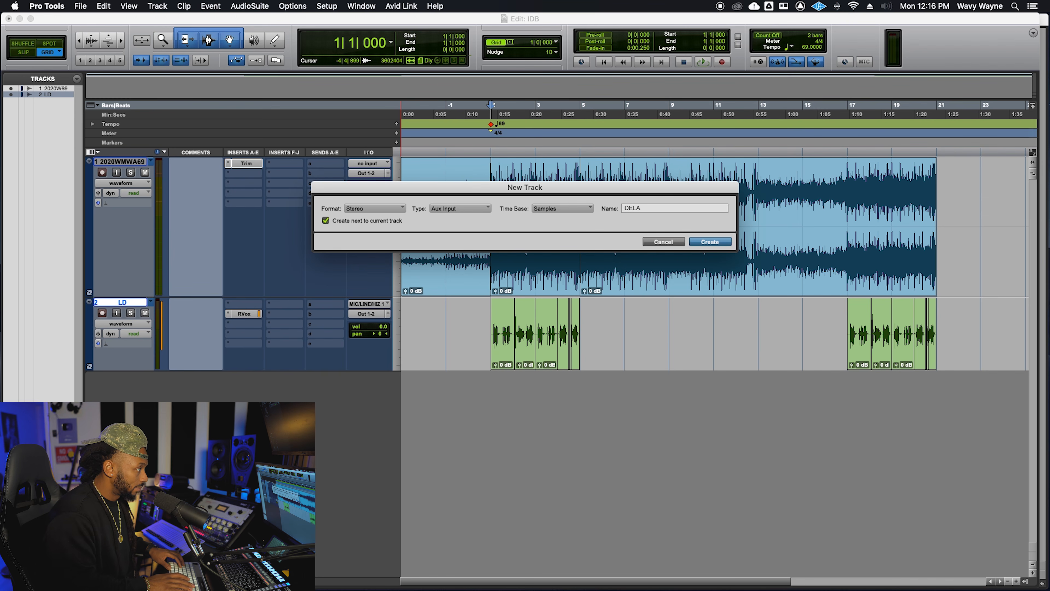
{"action": "key", "text": "Return"}
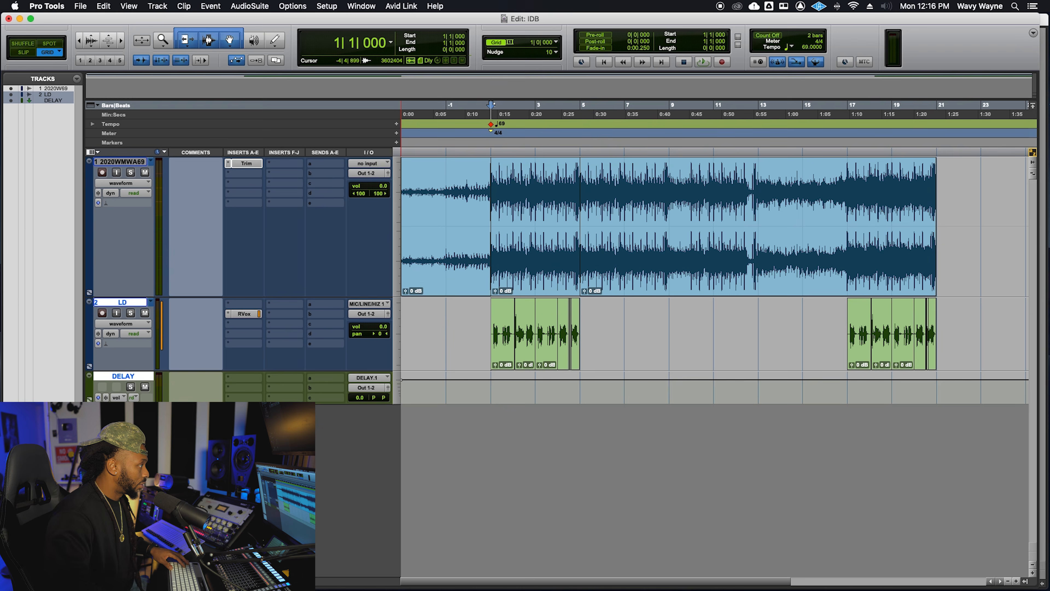
Step: Insert the stereo multichannel Mod Delay III plug-in on the DELAY track
{"action": "left_click", "coordinate": [250, 390]}
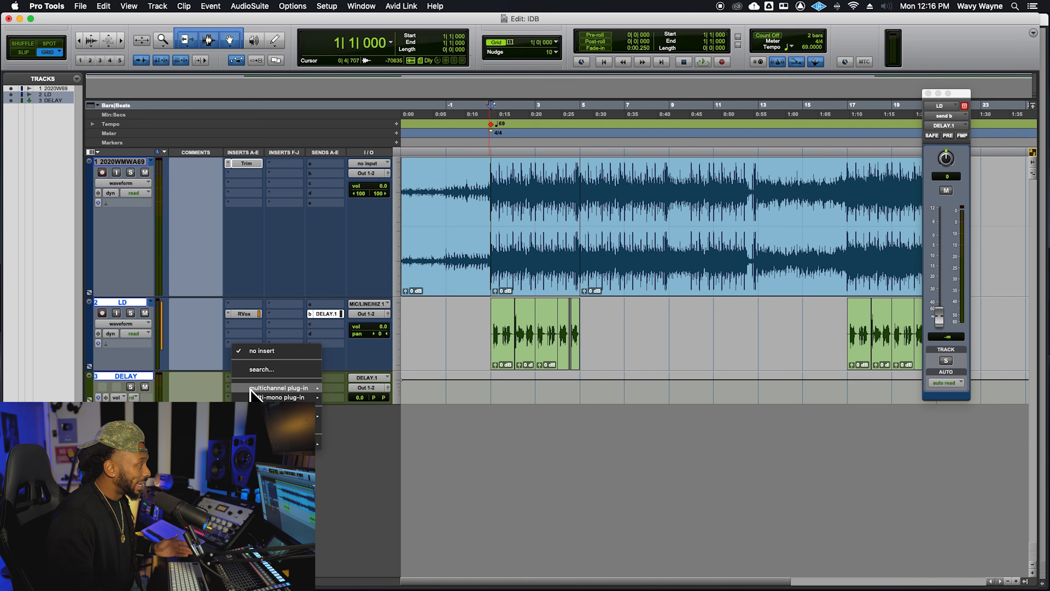
{"action": "mouse_move", "coordinate": [277, 387]}
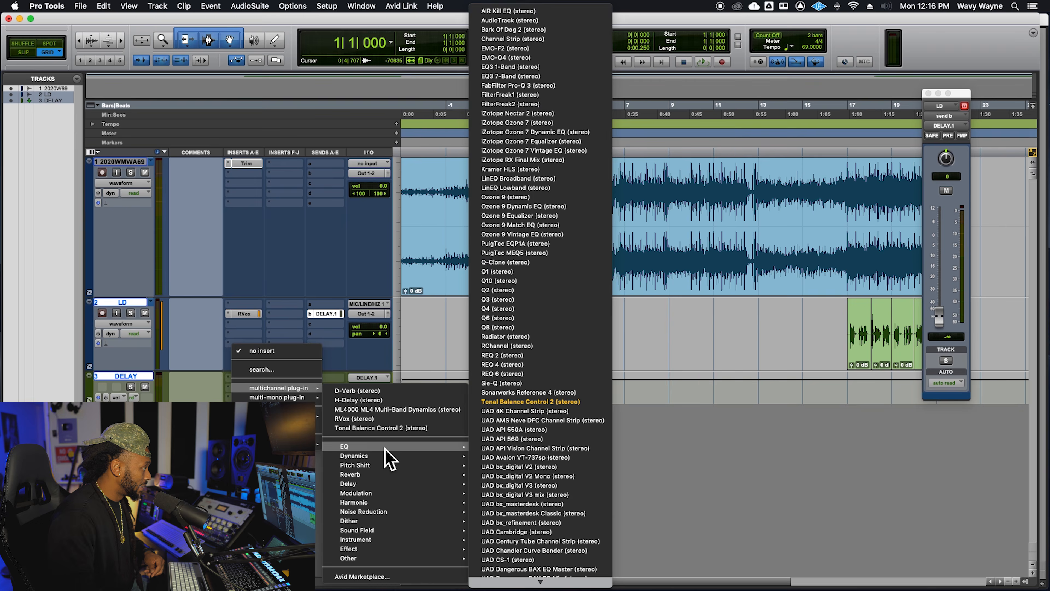
{"action": "mouse_move", "coordinate": [387, 484]}
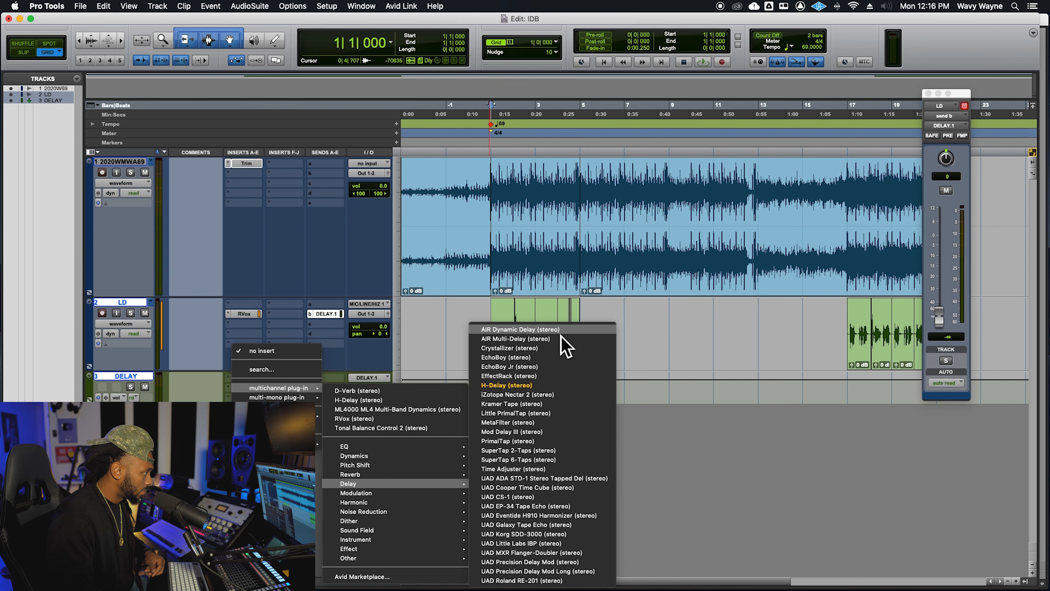
{"action": "left_click", "coordinate": [549, 433]}
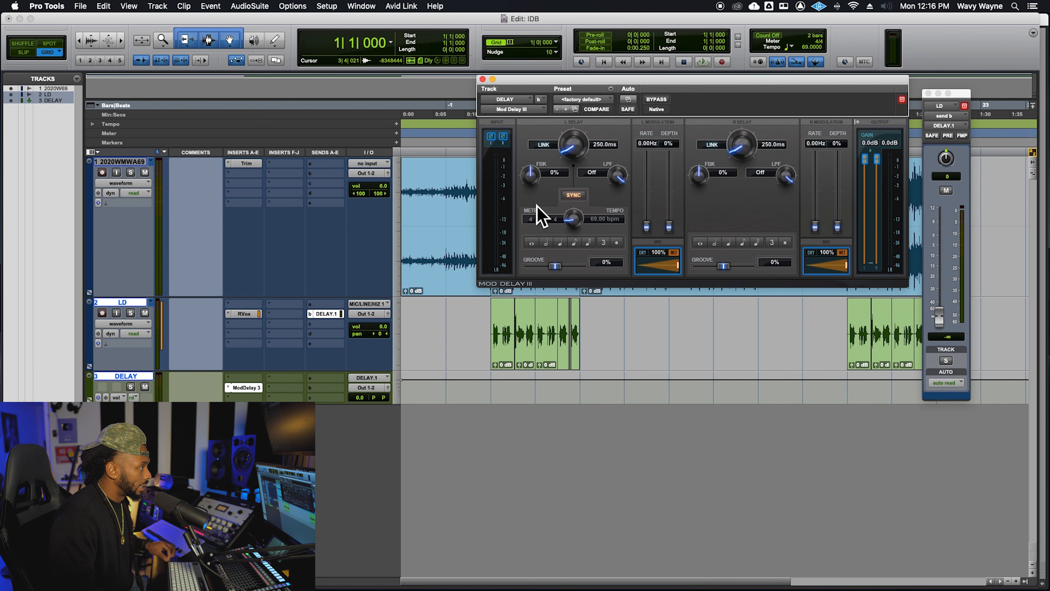
Step: Link both Mod Delay III channels, set a quarter-note delay with 13% feedback, and close the plug-in
{"action": "left_click", "coordinate": [547, 146]}
{"action": "left_click", "coordinate": [561, 243]}
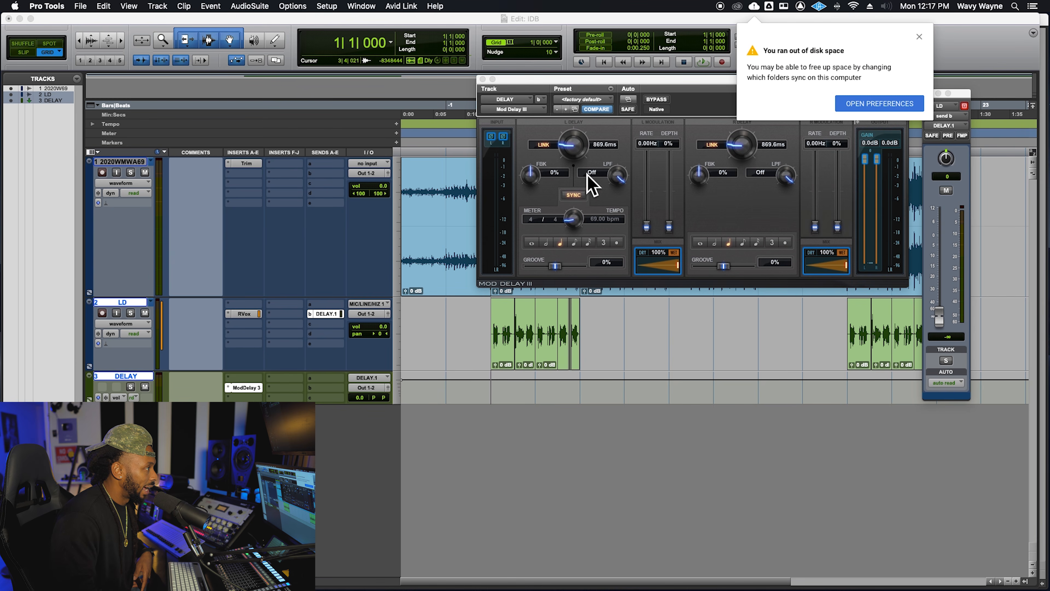
{"action": "left_click", "coordinate": [919, 37]}
{"action": "left_click_drag", "start_coordinate": [534, 179], "coordinate": [535, 169]}
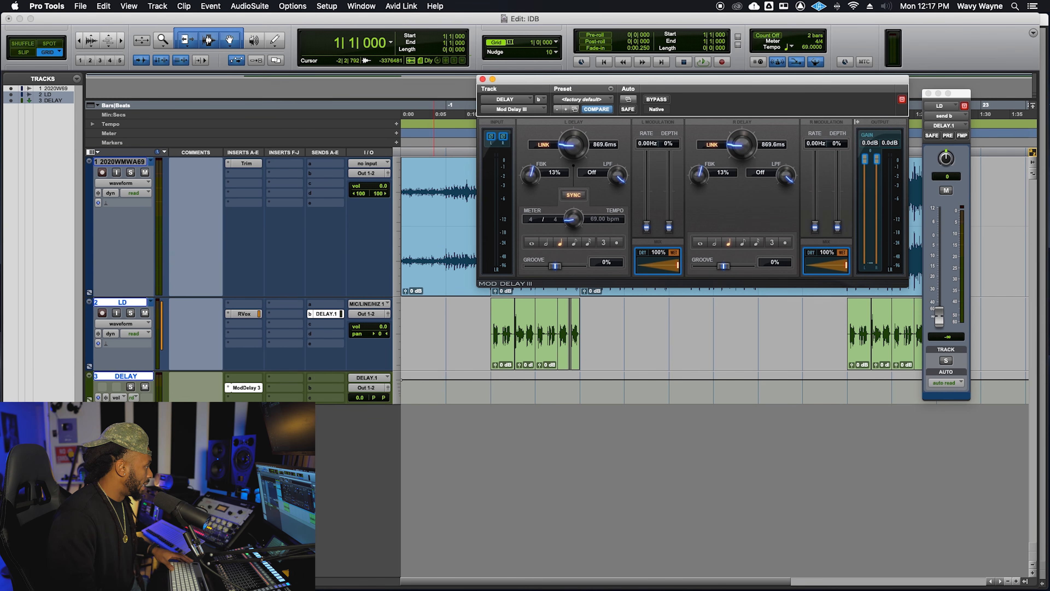
{"action": "left_click_drag", "start_coordinate": [244, 404], "coordinate": [244, 413]}
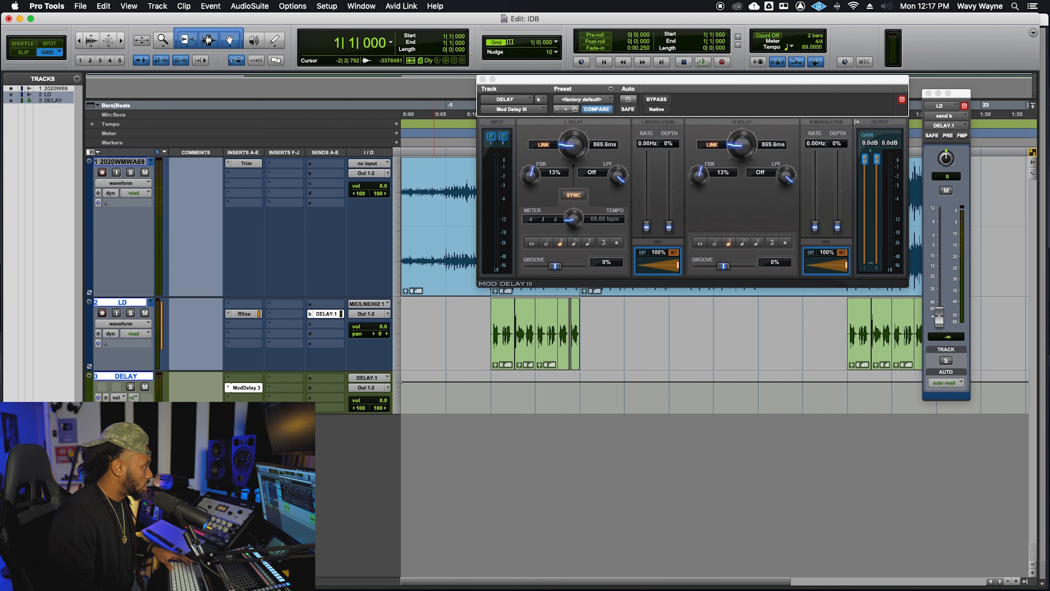
{"action": "left_click", "coordinate": [482, 79]}
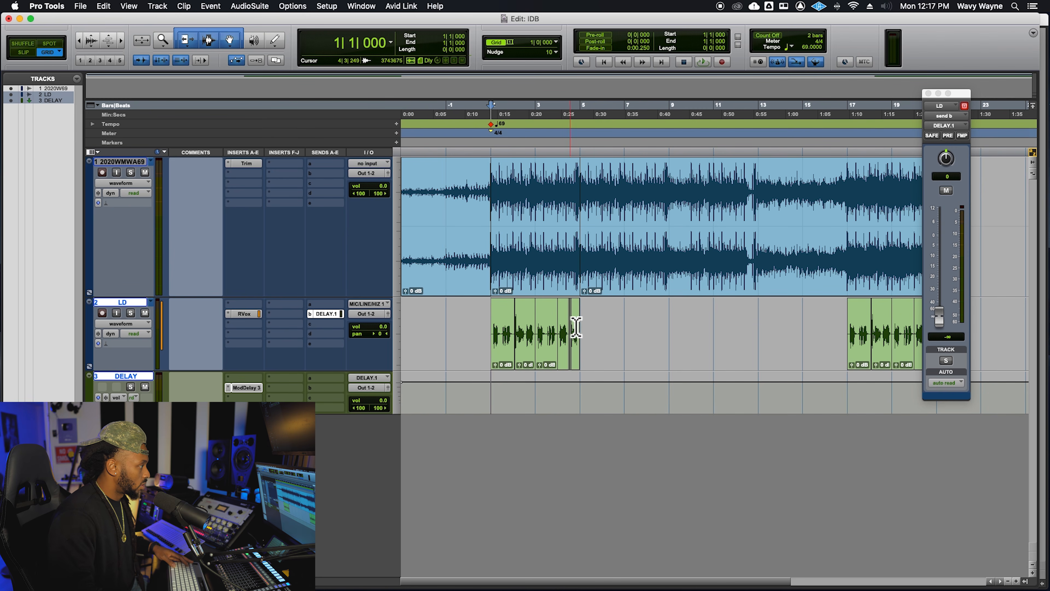
Step: Raise the LD track's DELAY send level to -8.1 and play the vocal from 1|1|000
{"action": "left_click", "coordinate": [493, 335]}
{"action": "left_click_drag", "start_coordinate": [960, 95], "coordinate": [449, 113]}
{"action": "left_click_drag", "start_coordinate": [428, 340], "coordinate": [429, 282]}
{"action": "key", "text": "space"}
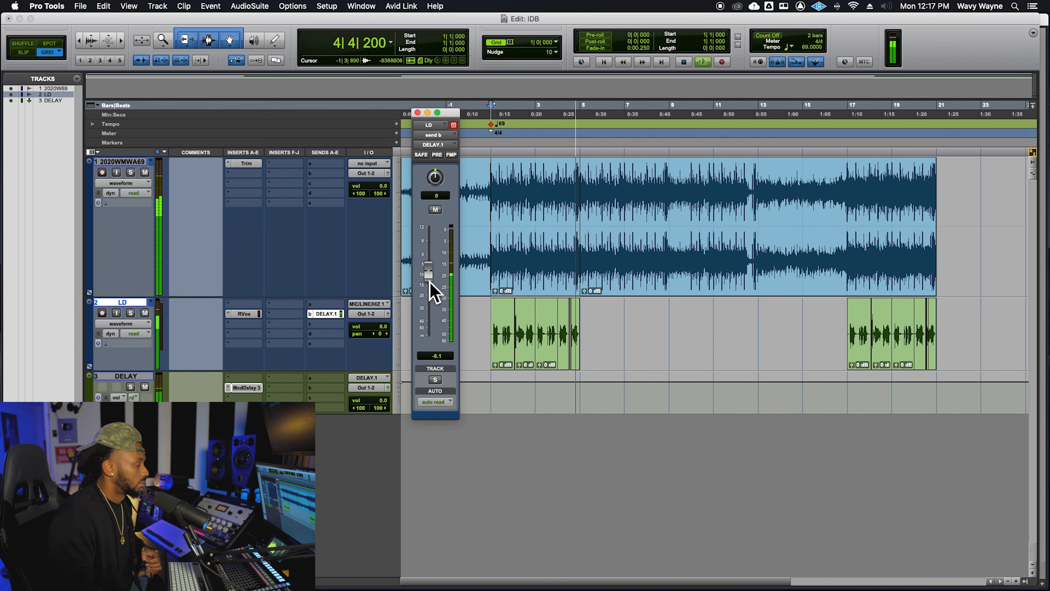
Step: Stop playback and close the LD track's DELAY send window
{"action": "key", "text": "space"}
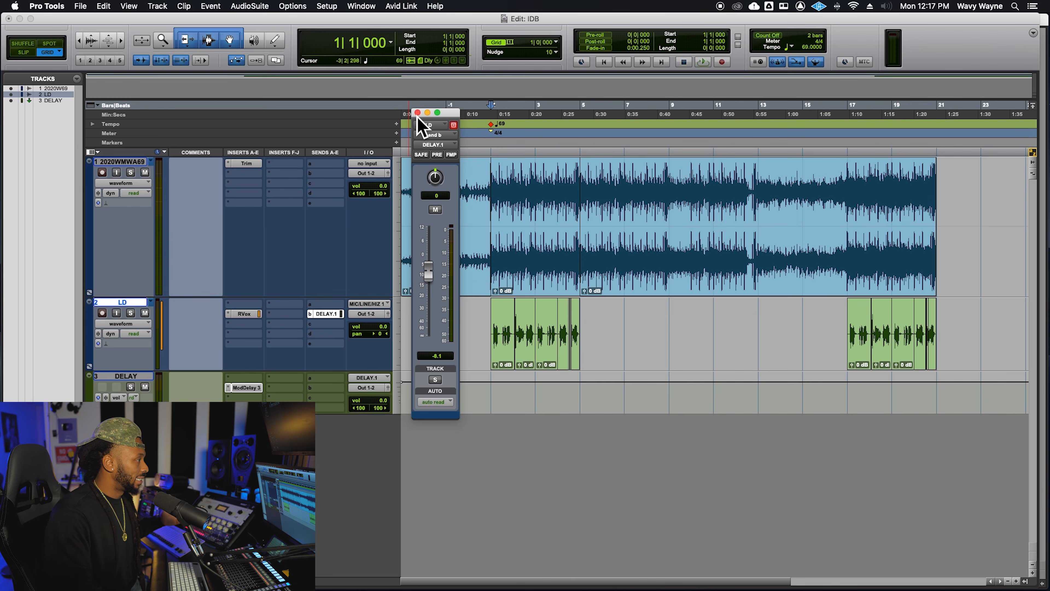
{"action": "left_click", "coordinate": [416, 111]}
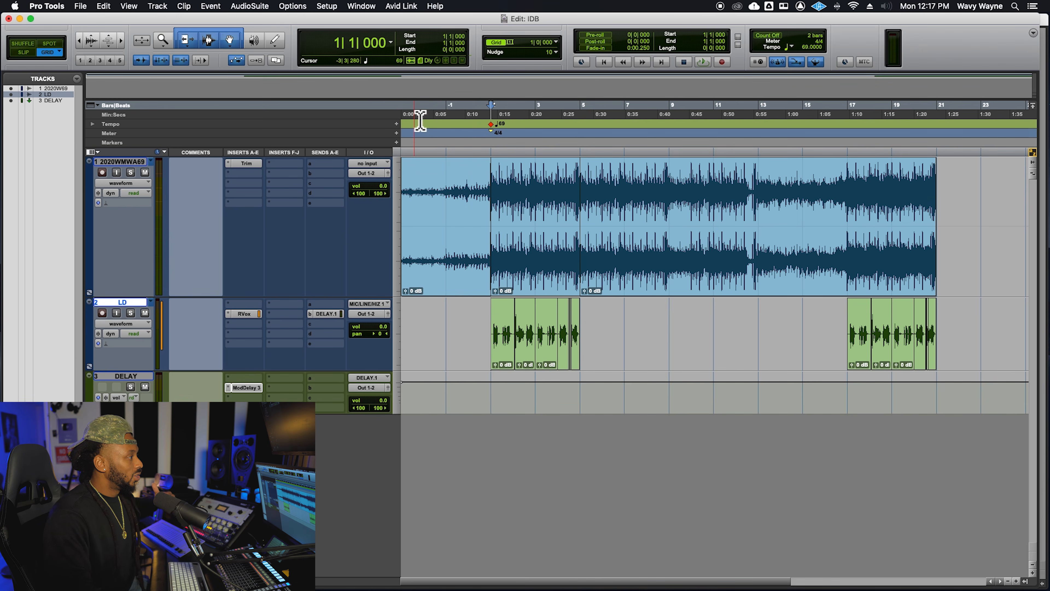
{"action": "left_click", "coordinate": [493, 335]}
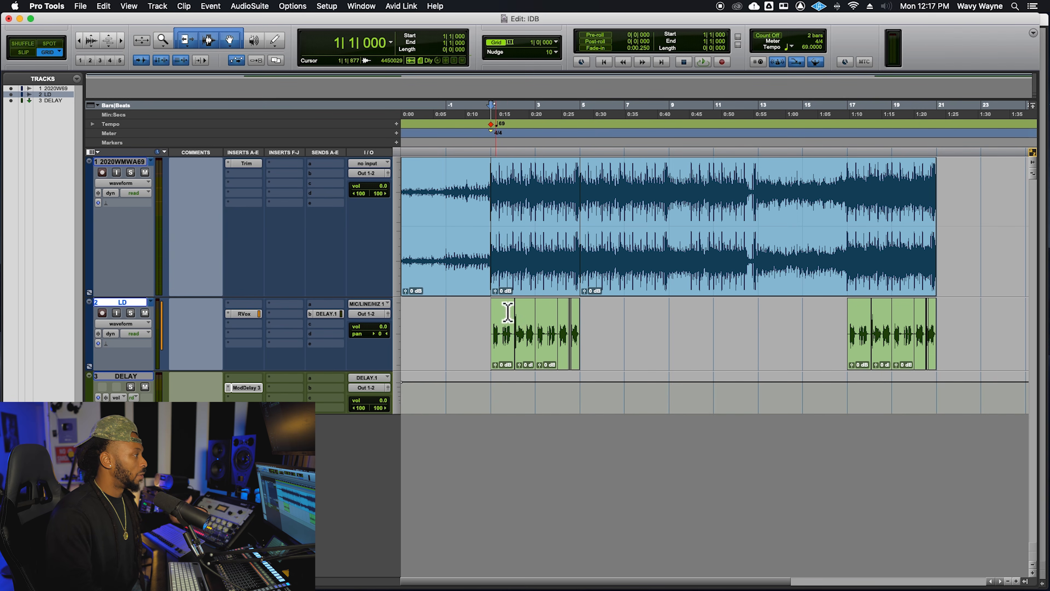
Step: Play a short part of the session from 17|1|000 and stop
{"action": "double_click", "coordinate": [547, 235]}
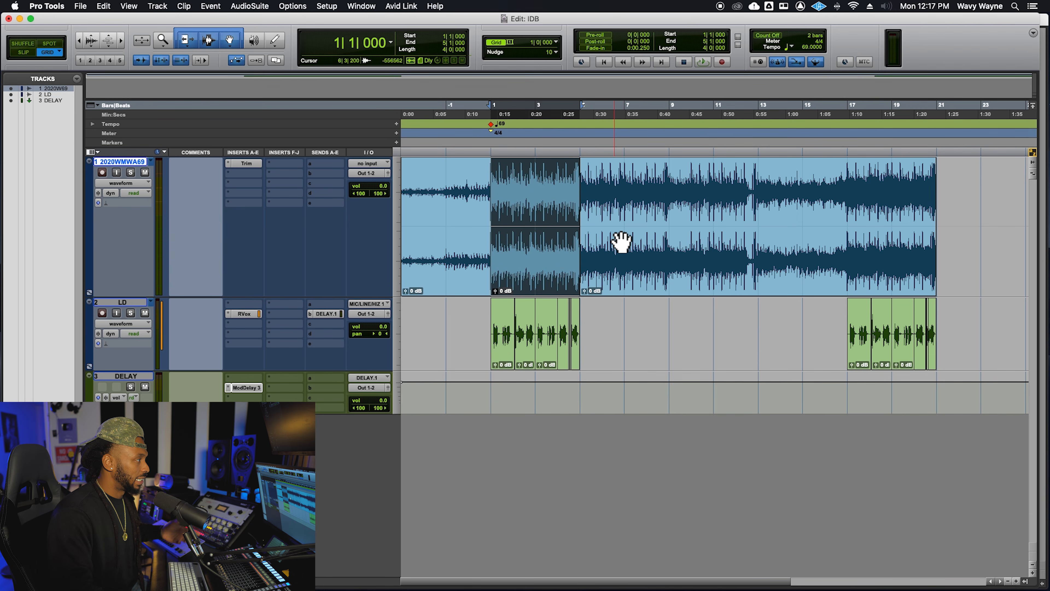
{"action": "left_click", "coordinate": [855, 198]}
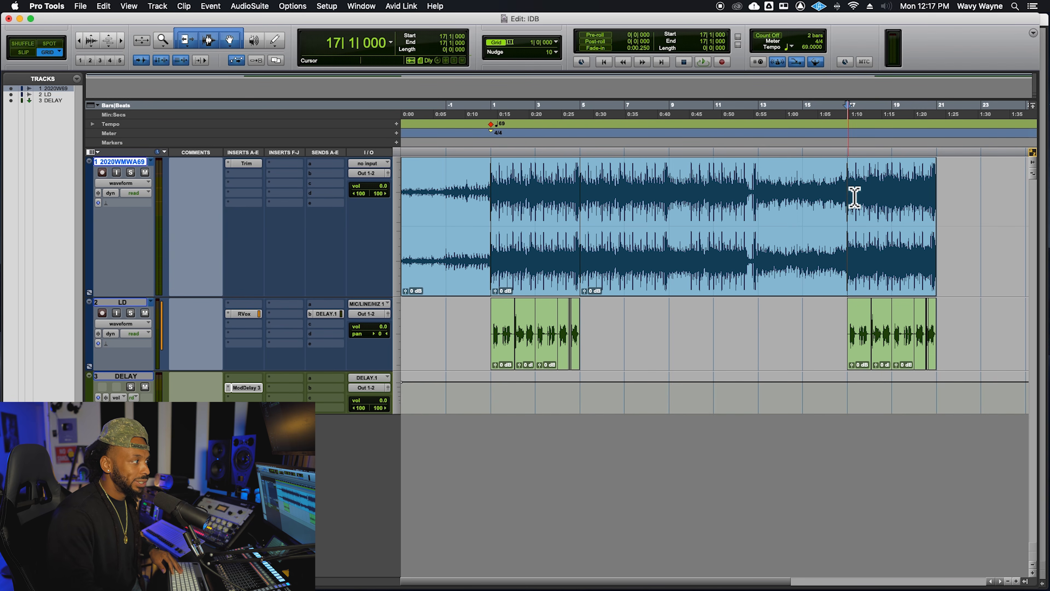
{"action": "key", "text": "space"}
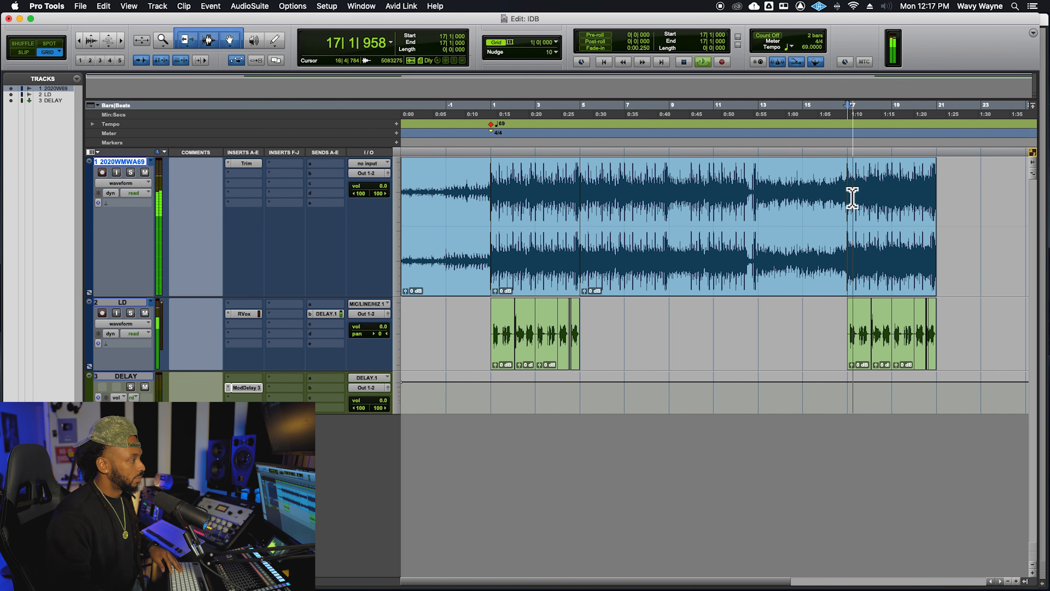
{"action": "key", "text": "space"}
{"action": "left_click", "coordinate": [541, 294]}
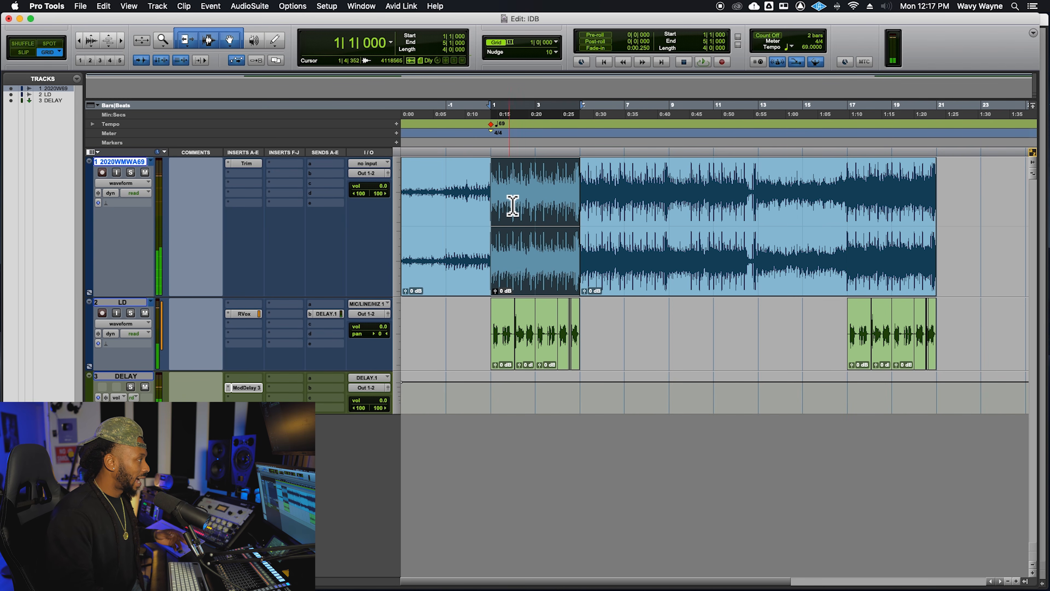
{"action": "left_click", "coordinate": [574, 194]}
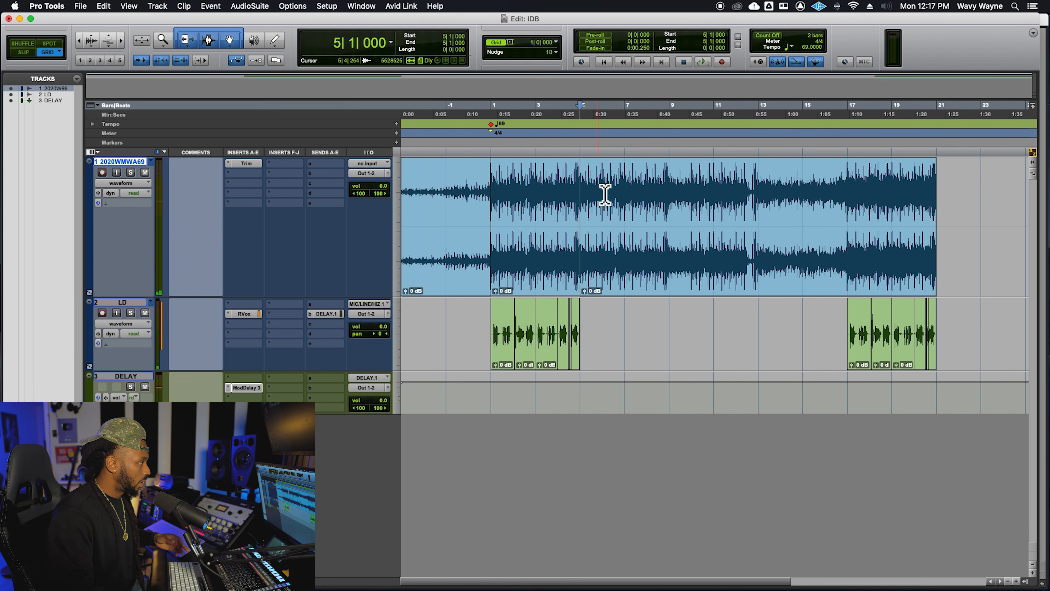
{"action": "left_click_drag", "start_coordinate": [603, 192], "coordinate": [476, 223]}
{"action": "left_click", "coordinate": [547, 192]}
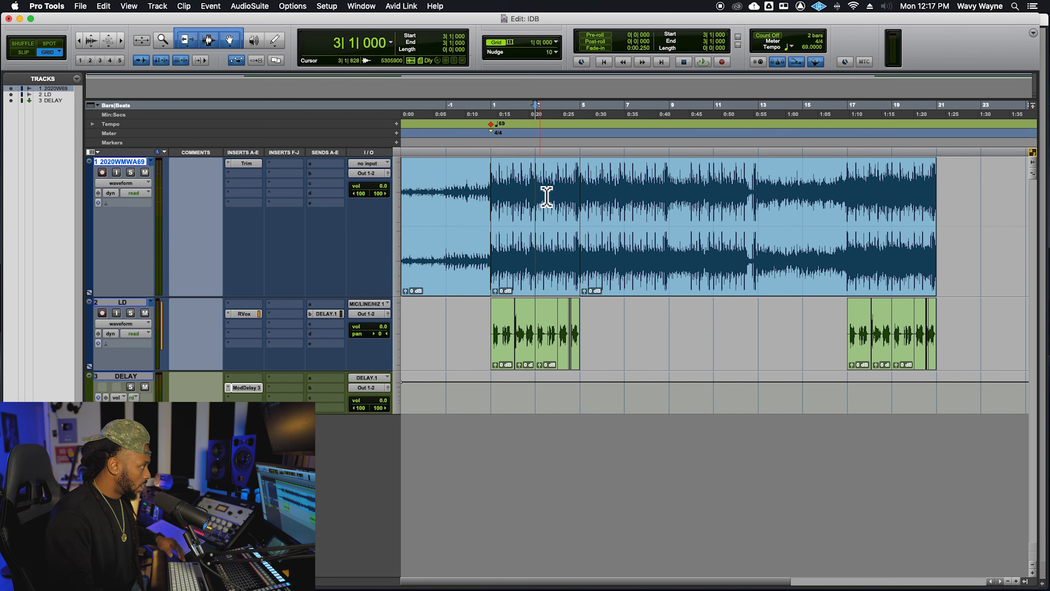
{"action": "left_click", "coordinate": [550, 268]}
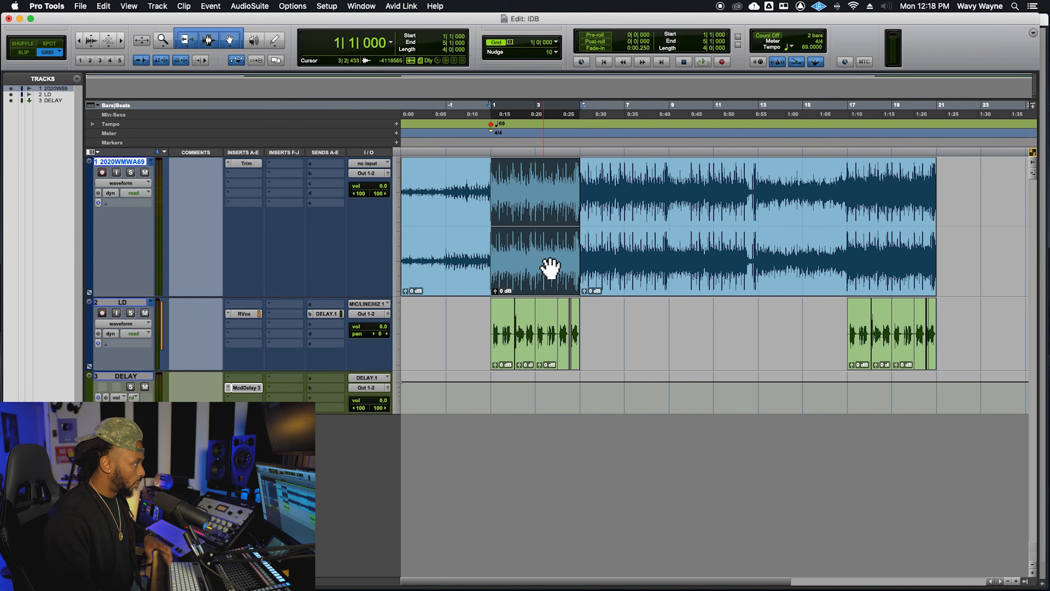
Step: Separate the 2020WMWA69 beat clip at 17|1|000
{"action": "left_click", "coordinate": [852, 210]}
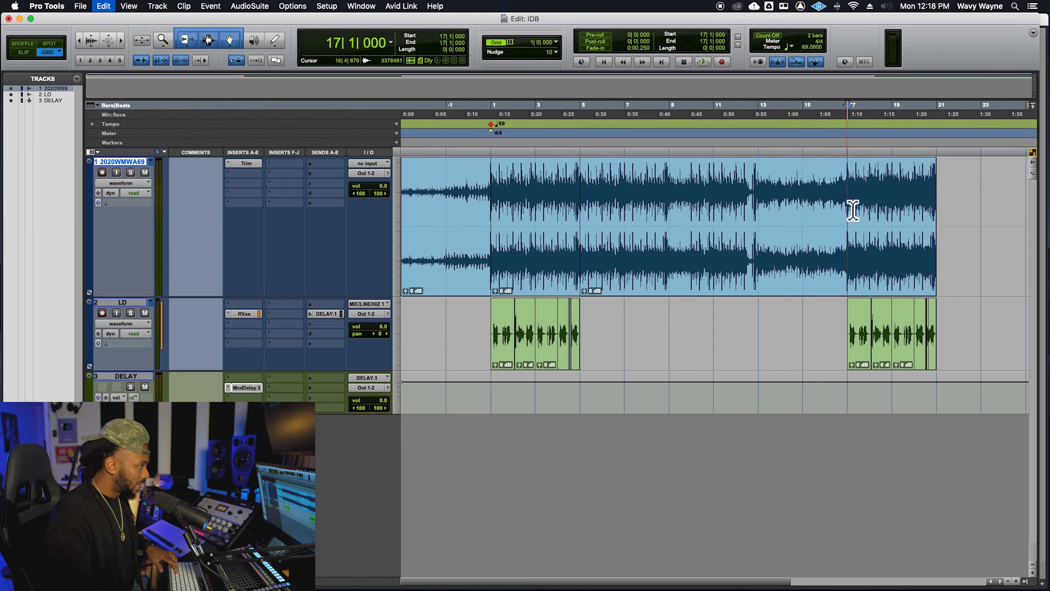
{"action": "key", "text": "super+e"}
{"action": "left_click", "coordinate": [844, 208]}
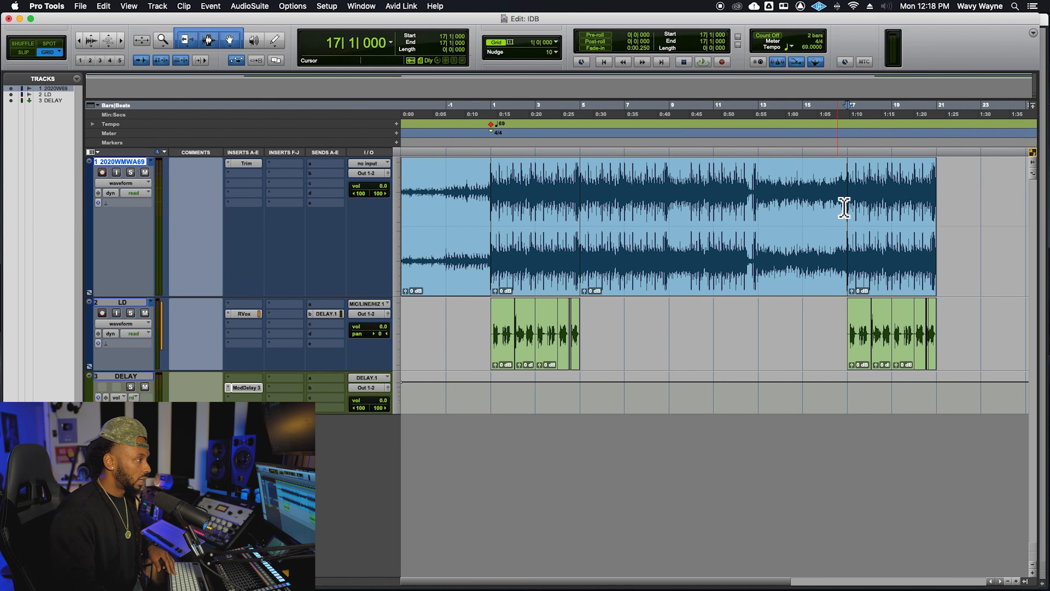
Step: Play the beat and vocal from 17|1|000 to the end of the clips, stop, and place the edit cursor at 15|1|000
{"action": "key", "text": "space"}
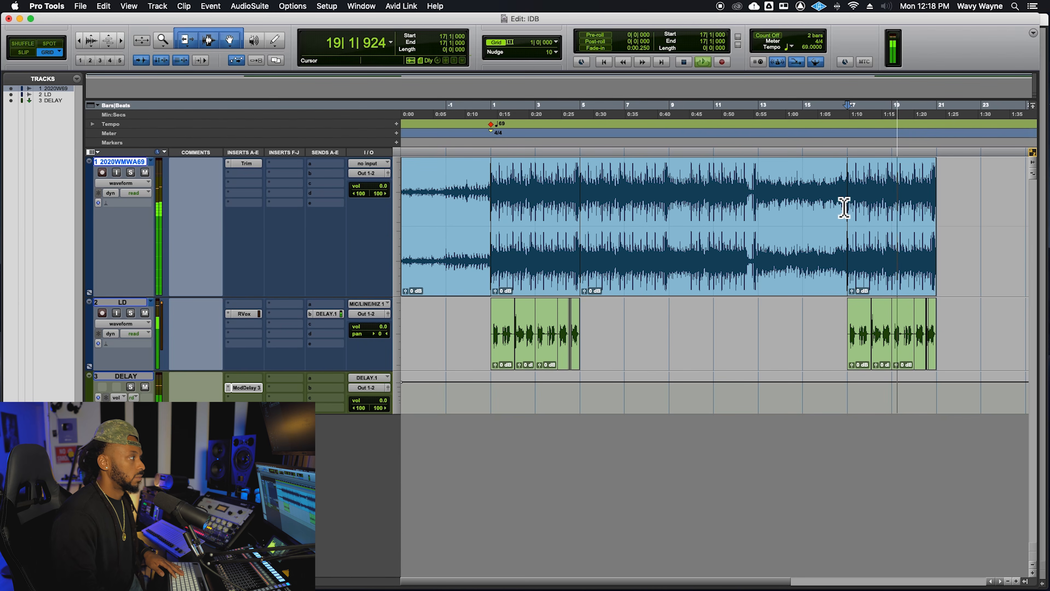
{"action": "left_click", "coordinate": [815, 213]}
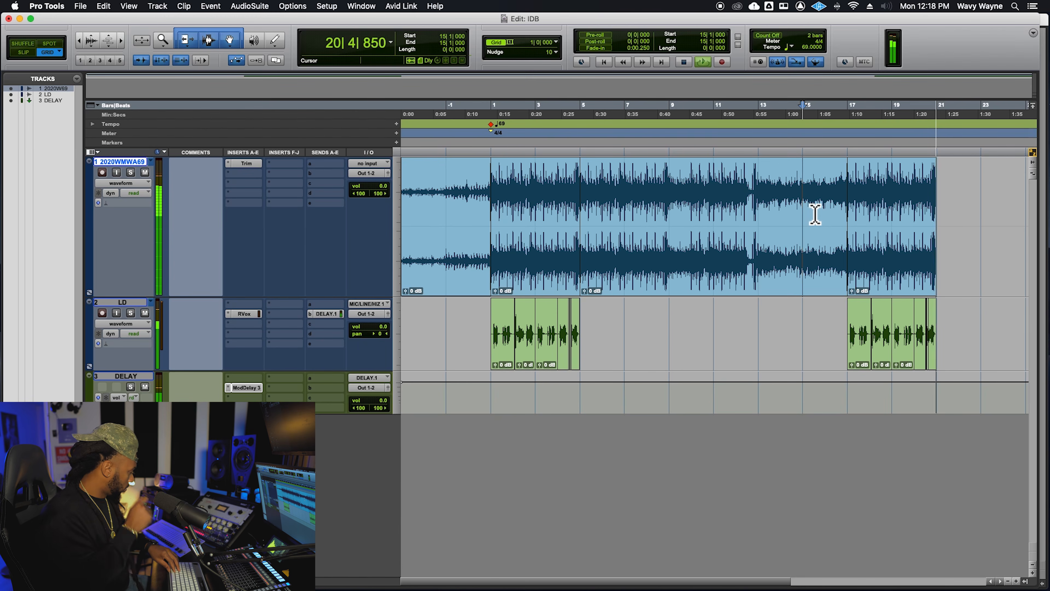
{"action": "key", "text": "space"}
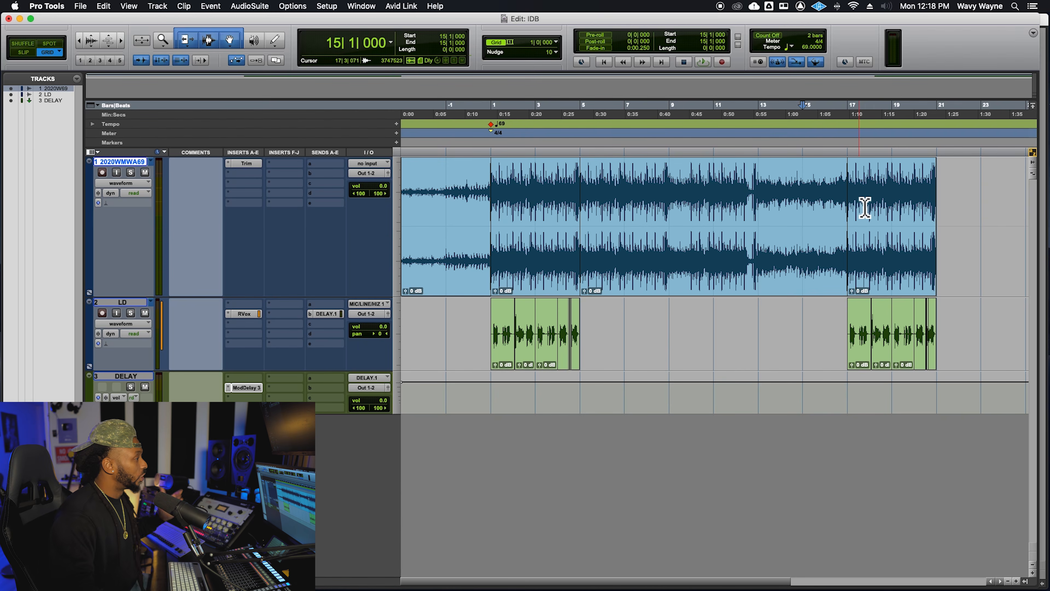
Step: Select the 2020WMWA69 audio in whole-bar grid increments from 13|1|000, extending the selection to 16|1|000
{"action": "left_click_drag", "start_coordinate": [758, 209], "coordinate": [791, 209]}
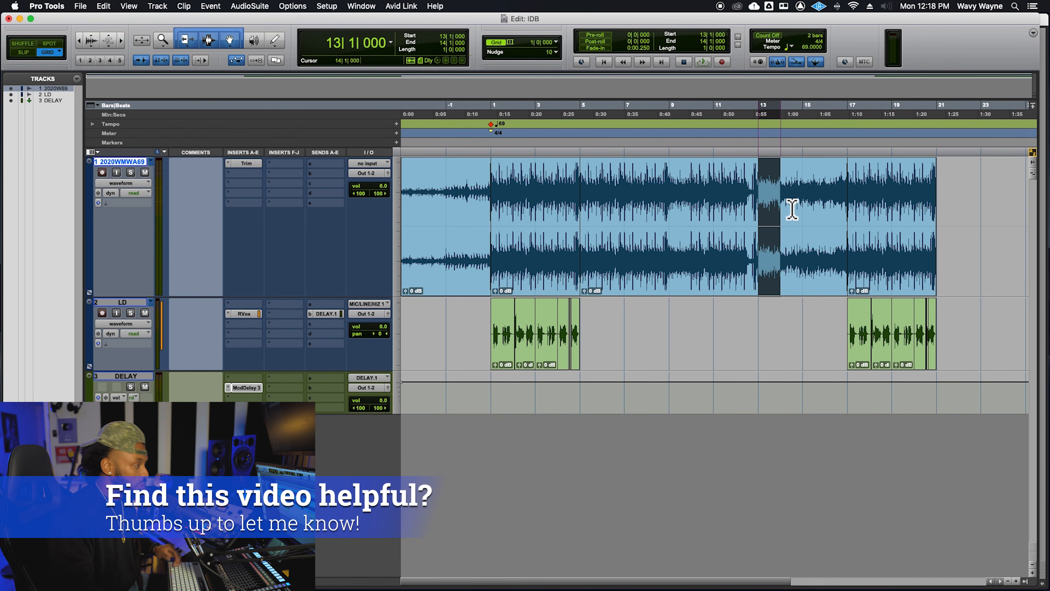
{"action": "key", "text": "super+bracketright"}
{"action": "key", "text": "super+bracketright"}
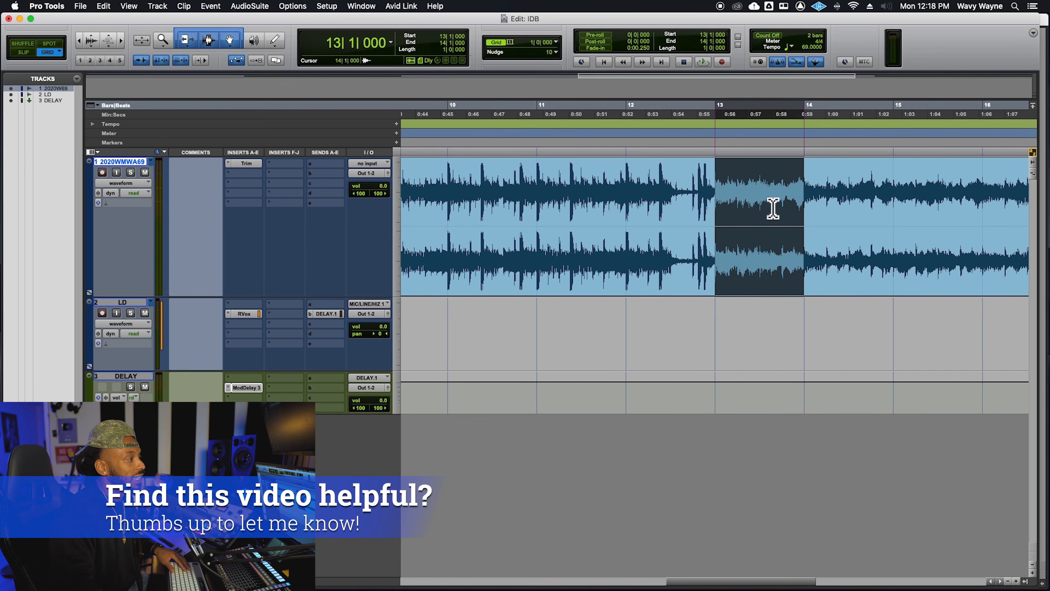
{"action": "left_click", "coordinate": [858, 211], "text": "shift"}
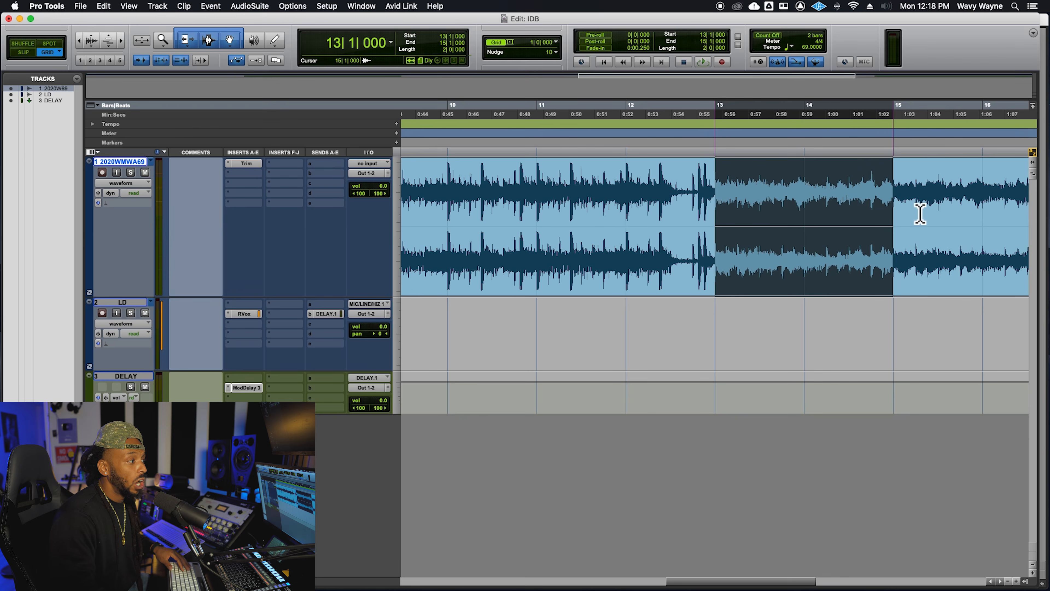
{"action": "left_click_drag", "start_coordinate": [964, 207], "coordinate": [760, 211]}
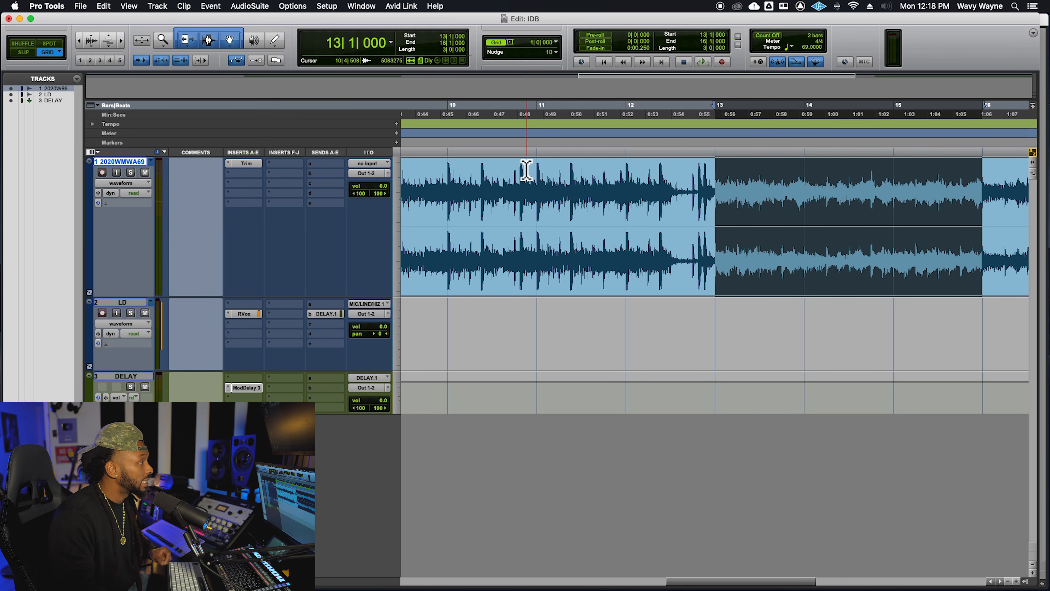
Step: Check the available grid values without changing the setting and place the edit cursor at 13|1|000 on the beat track
{"action": "left_click", "coordinate": [524, 44]}
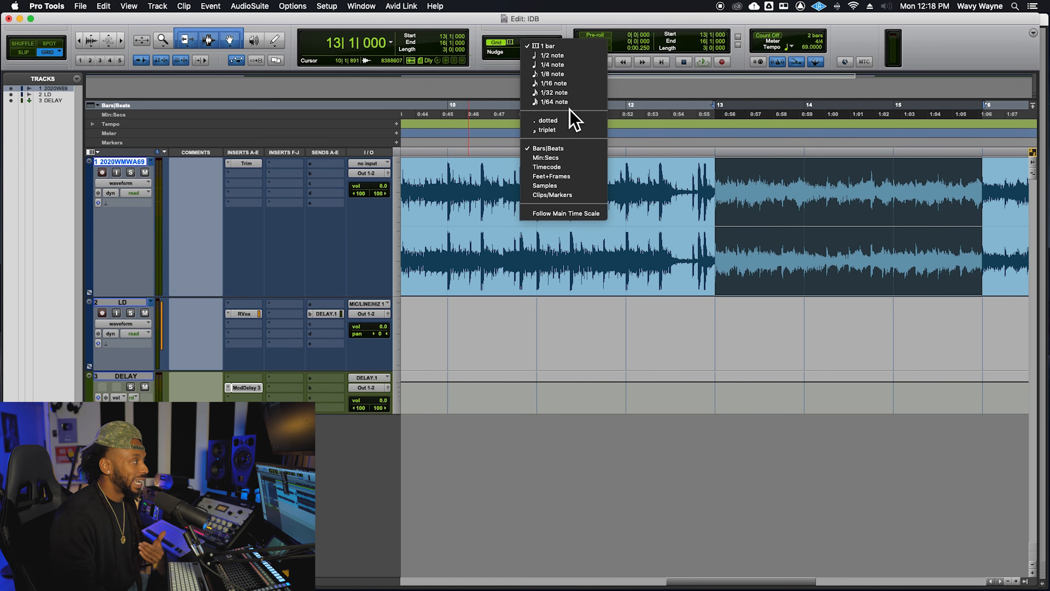
{"action": "left_click", "coordinate": [561, 27]}
{"action": "left_click", "coordinate": [740, 227]}
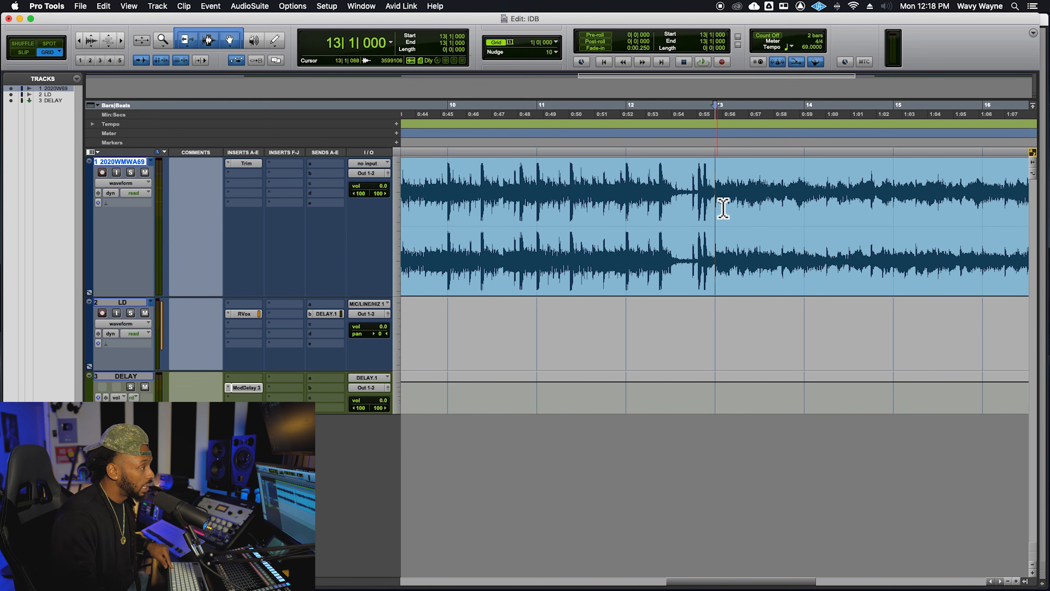
Step: In Slip mode, select the beat freely from 13|2|305 to 15|1|062, and place the edit cursor at 12|4|953
{"action": "left_click_drag", "start_coordinate": [727, 208], "coordinate": [749, 207]}
{"action": "mouse_move", "coordinate": [737, 205]}
{"action": "left_mouse_down"}
{"action": "mouse_move", "coordinate": [868, 201]}
{"action": "mouse_move", "coordinate": [750, 203]}
{"action": "left_mouse_up"}
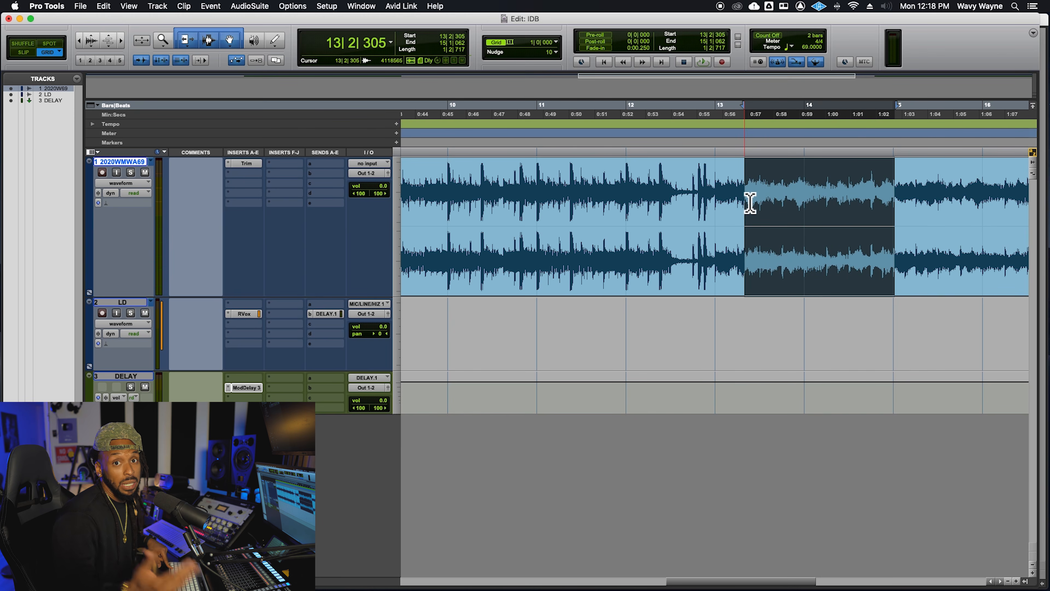
{"action": "left_click", "coordinate": [770, 214]}
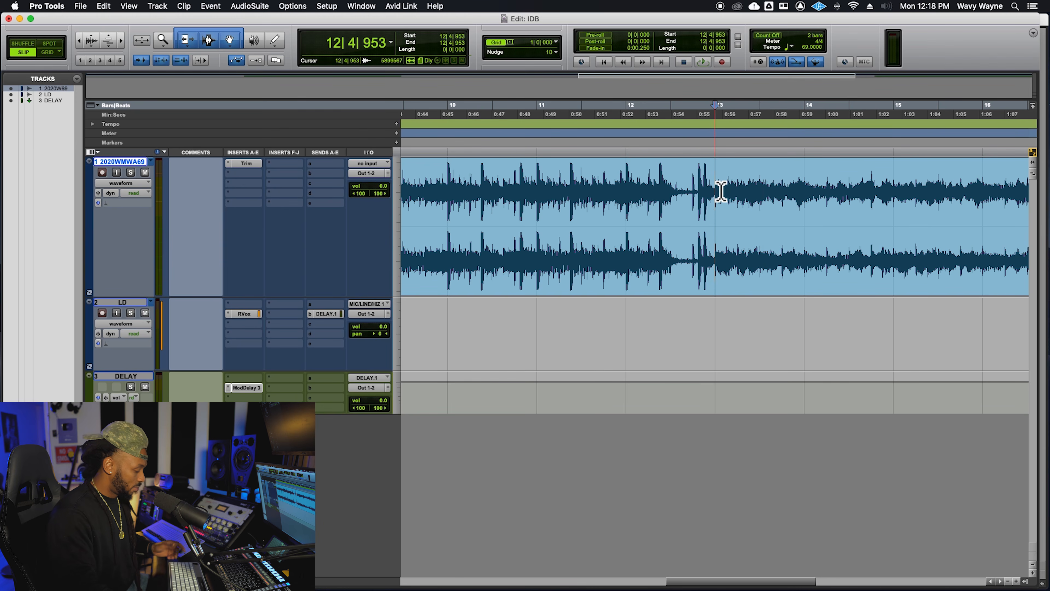
{"action": "key", "text": "r"}
{"action": "key", "text": "r"}
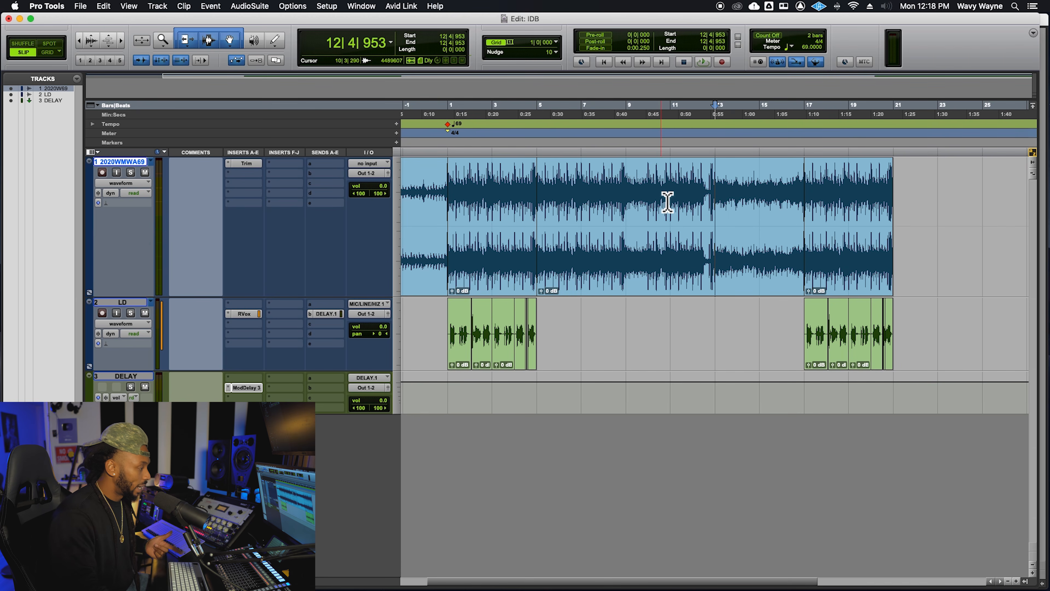